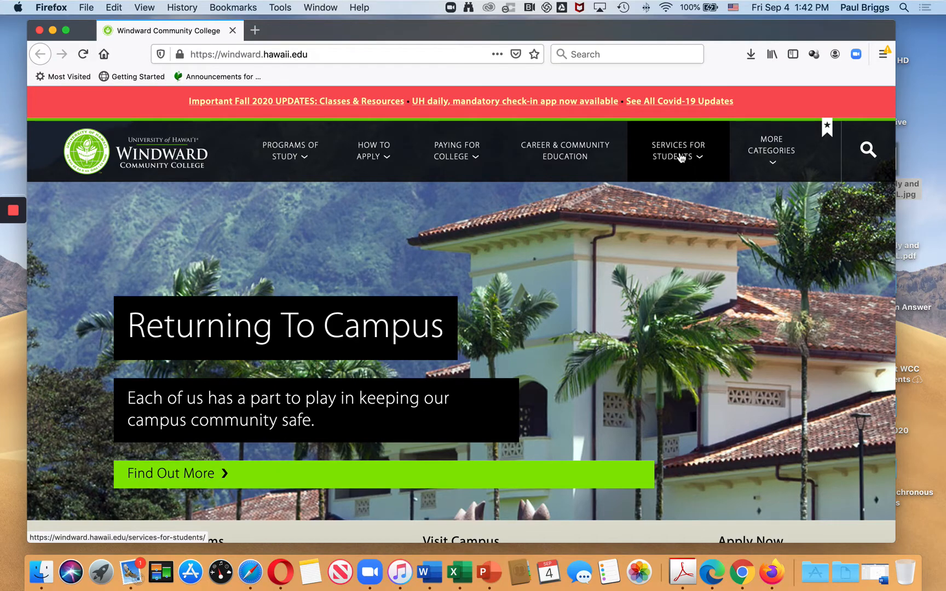
# Open UH Gmail from the college website's student services and go from there to Google Drive.
pyautogui.click(681, 158)
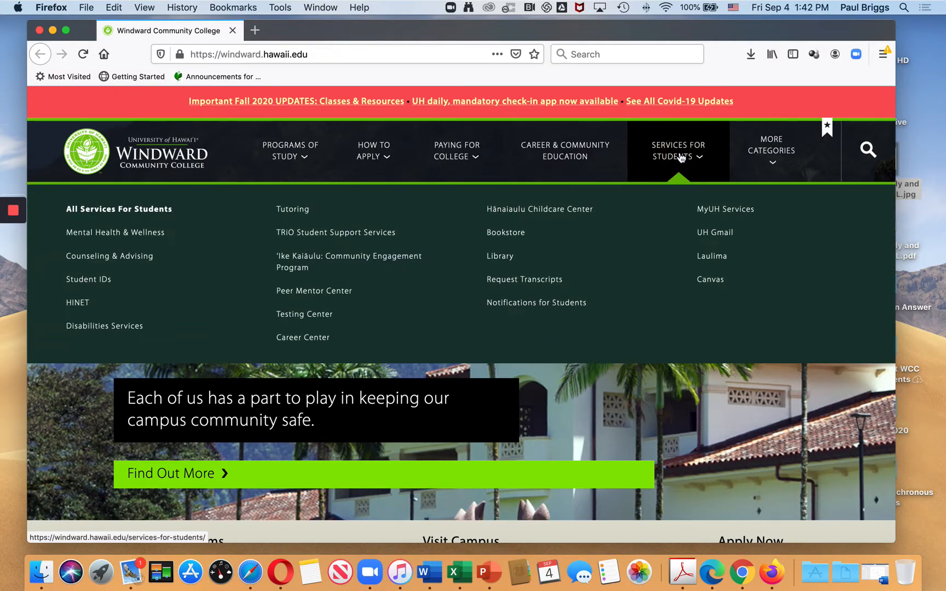
pyautogui.click(706, 236)
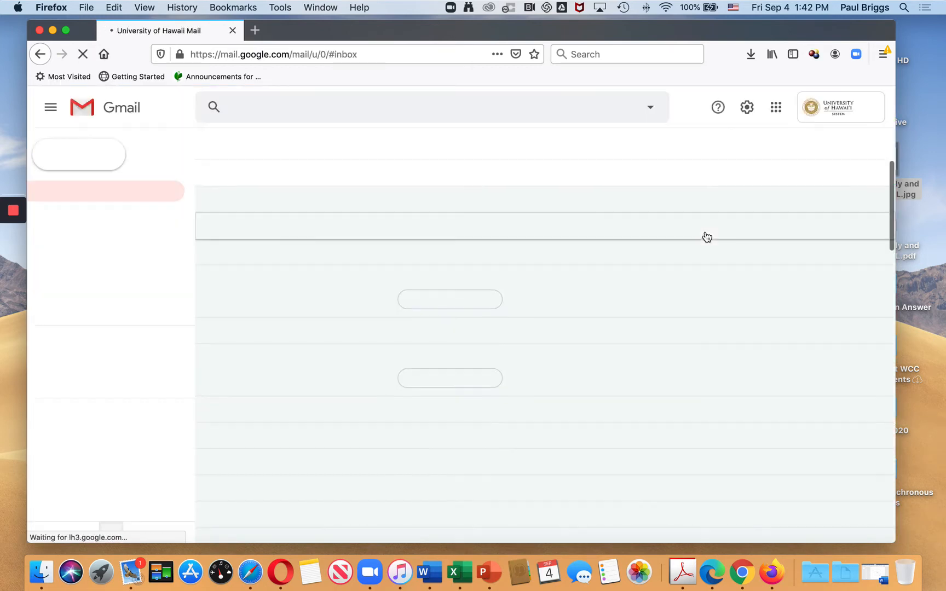
pyautogui.click(776, 108)
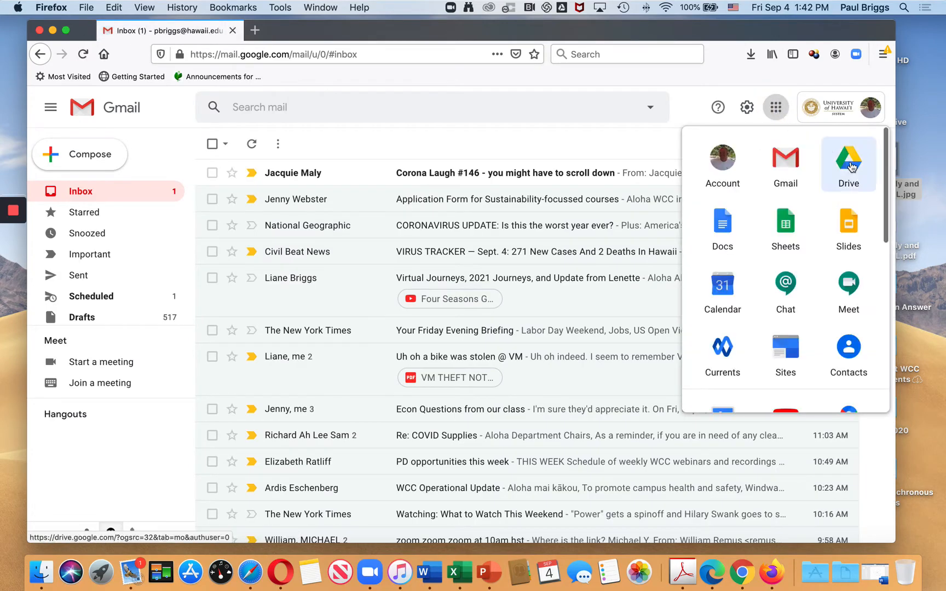
pyautogui.click(852, 167)
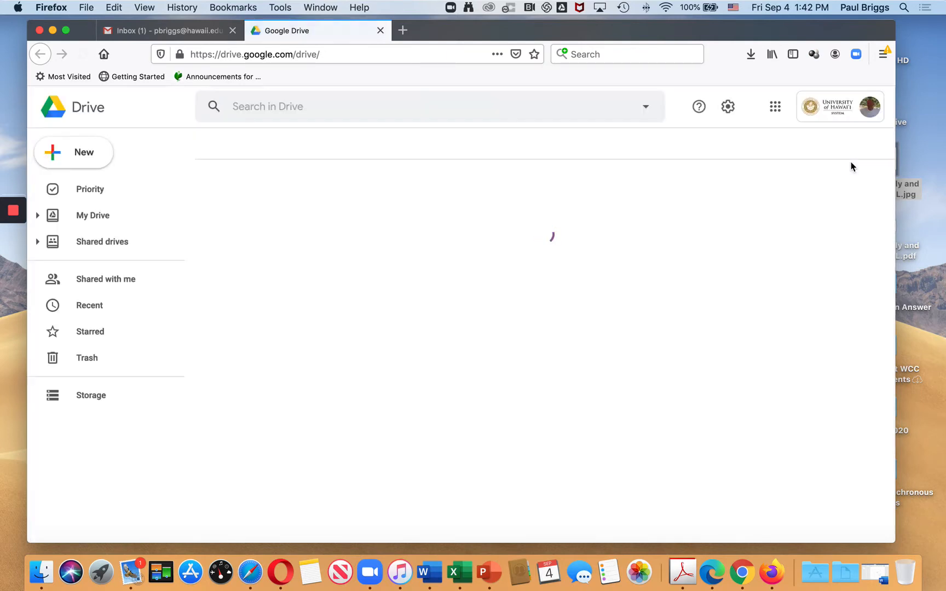
# Create a new blank Google Drawings file in My Drive.
pyautogui.click(80, 153)
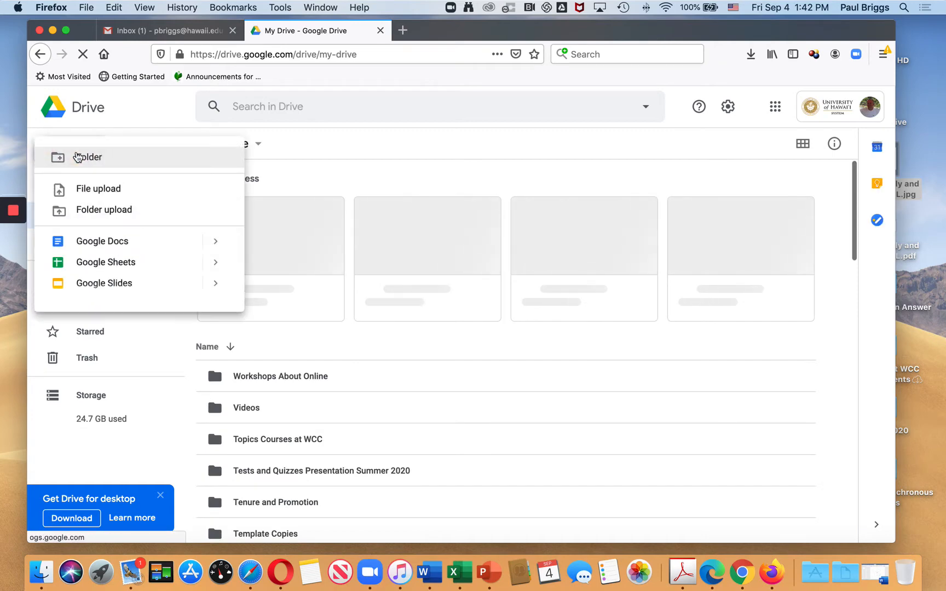
pyautogui.moveTo(97, 312)
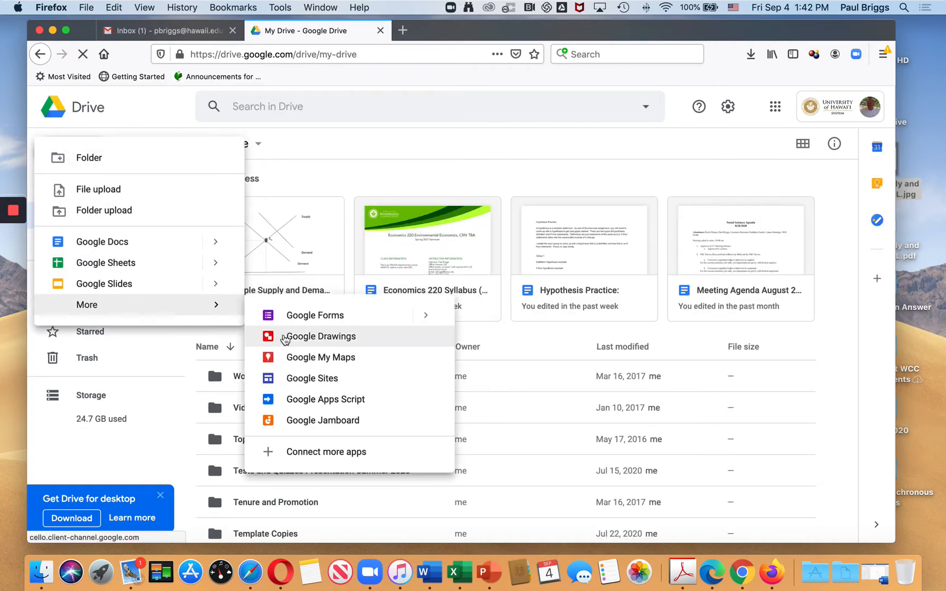
pyautogui.click(284, 337)
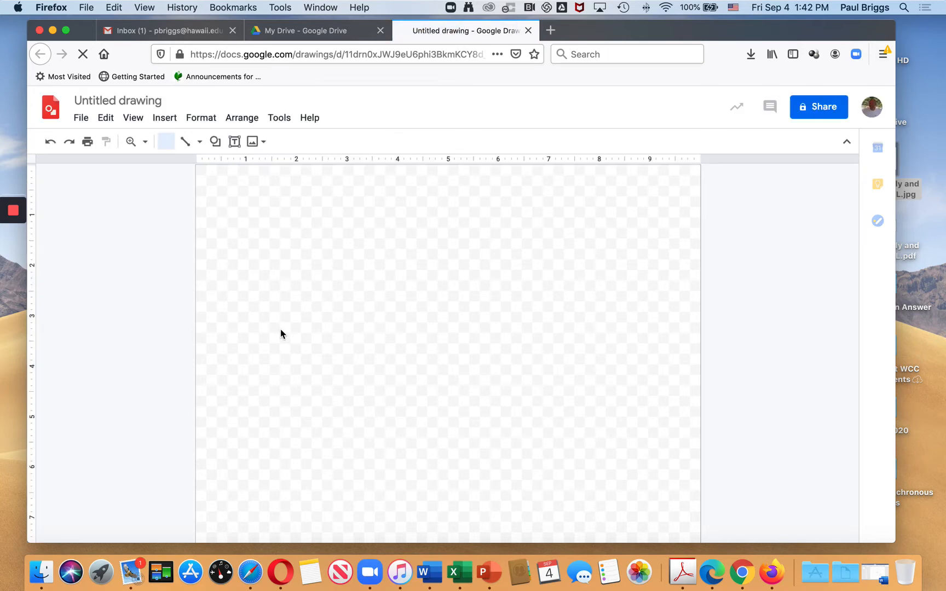
# Draw a vertical axis line about 3.2 ruler units long in the canvas's upper-left area and set its thickness to 2px.
pyautogui.click(200, 143)
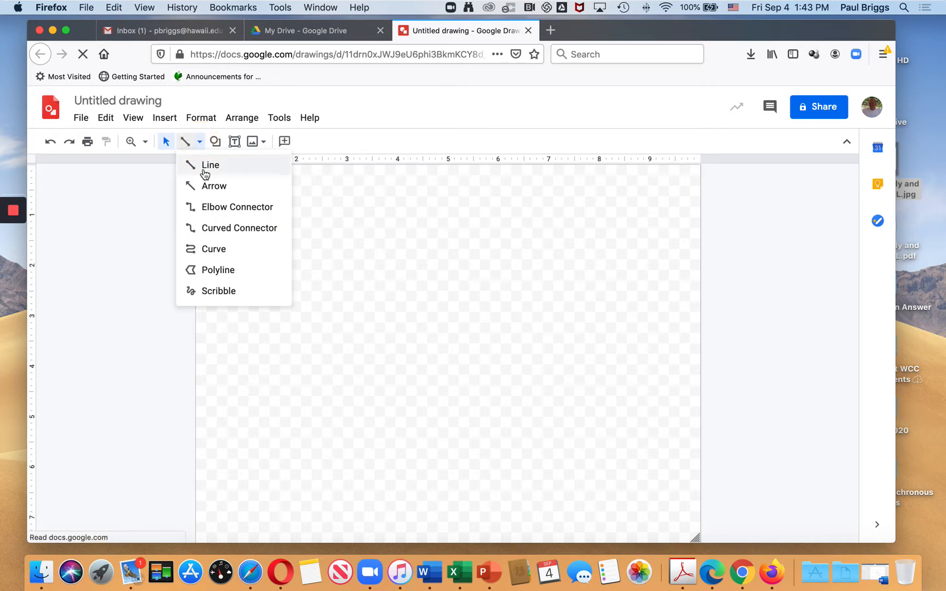
pyautogui.click(207, 166)
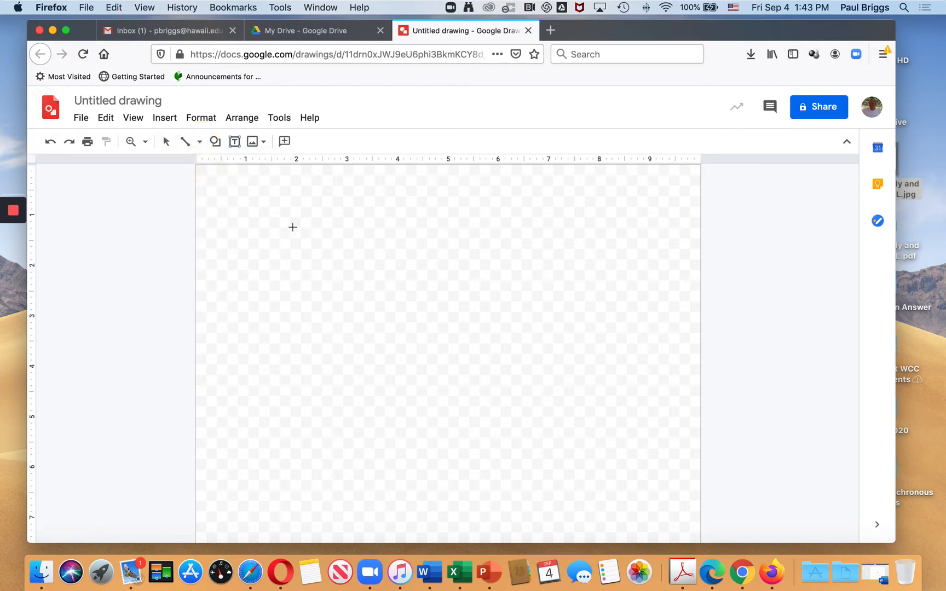
pyautogui.moveTo(290, 227); pyautogui.dragTo(291, 389)
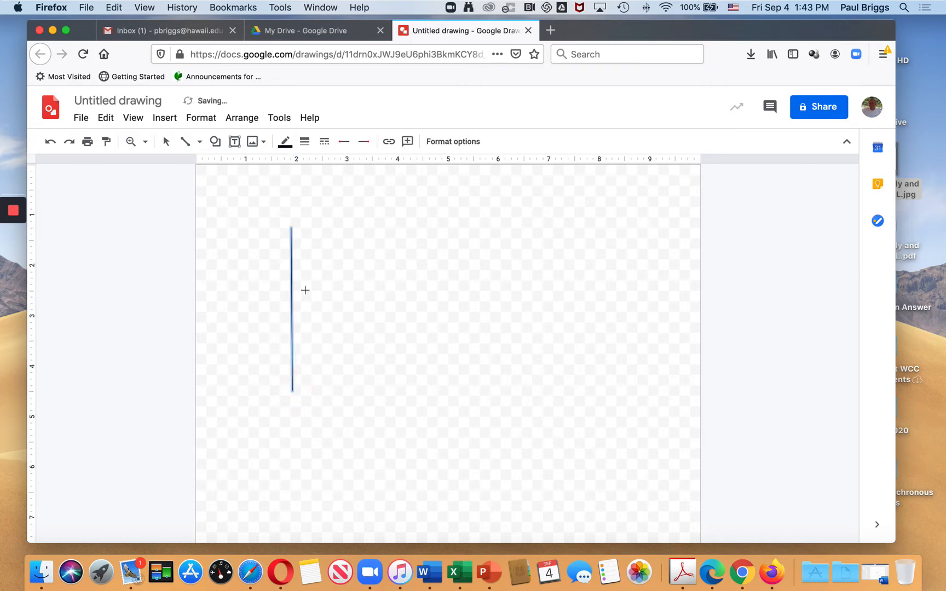
pyautogui.click(305, 142)
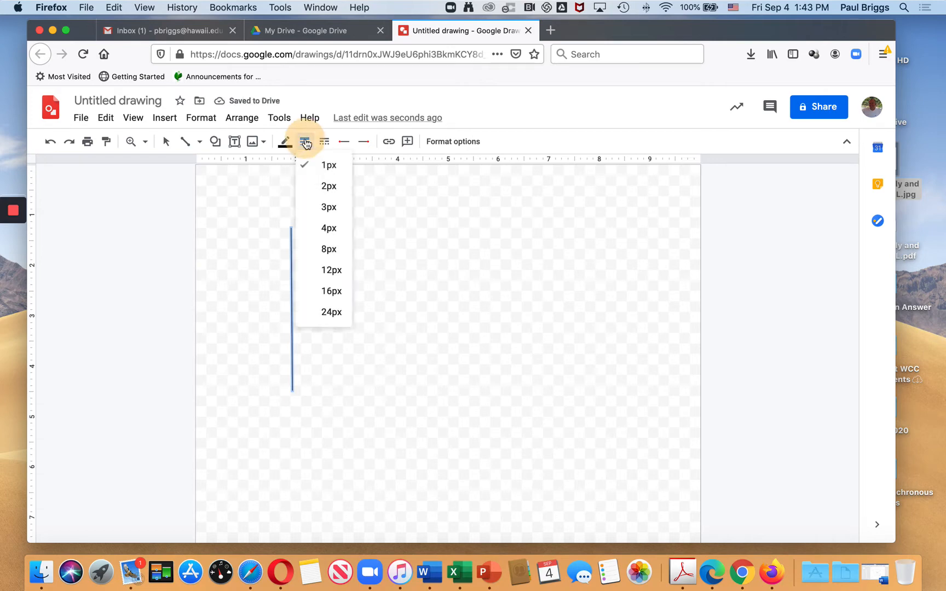
pyautogui.click(323, 187)
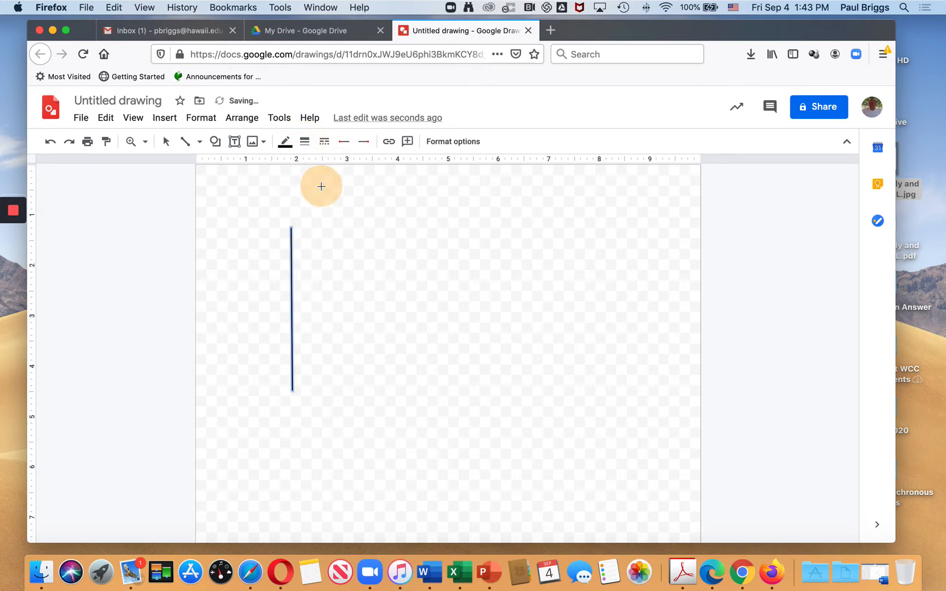
pyautogui.click(332, 385)
pyautogui.press('Delete')
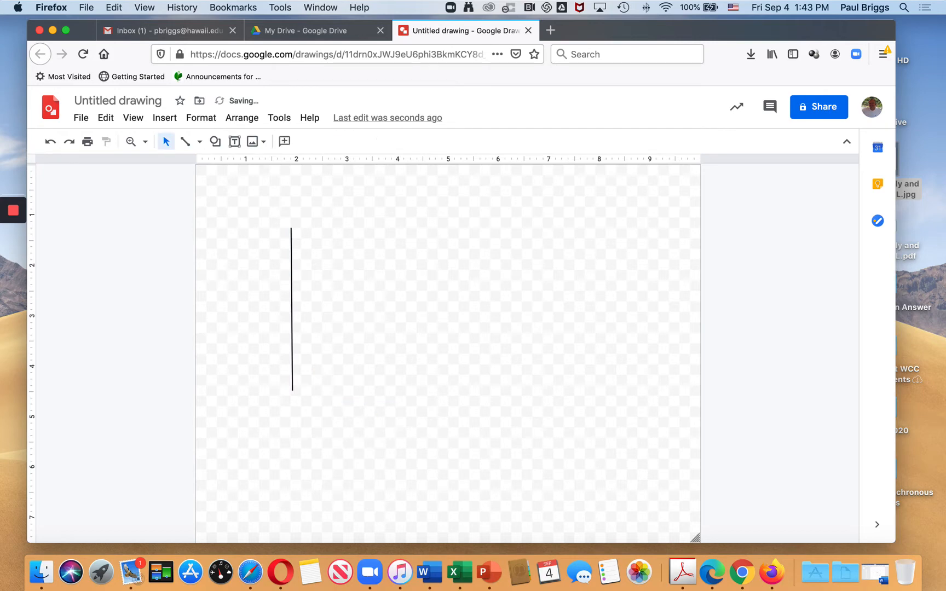
# Draw a horizontal axis line about 3.8 ruler units long from the vertical line's lower end, with 2px thickness.
pyautogui.click(199, 142)
pyautogui.click(209, 166)
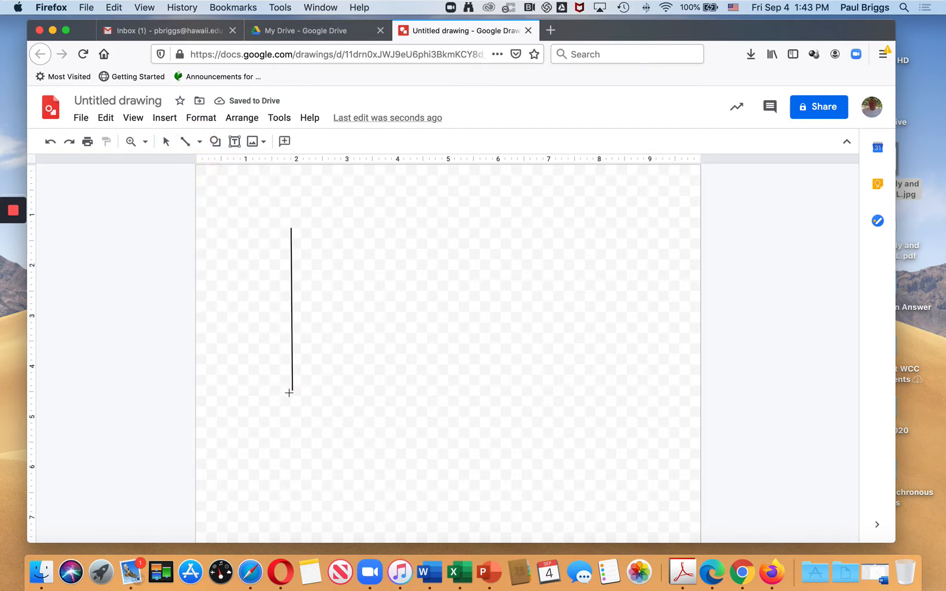
pyautogui.moveTo(293, 390); pyautogui.dragTo(484, 389)
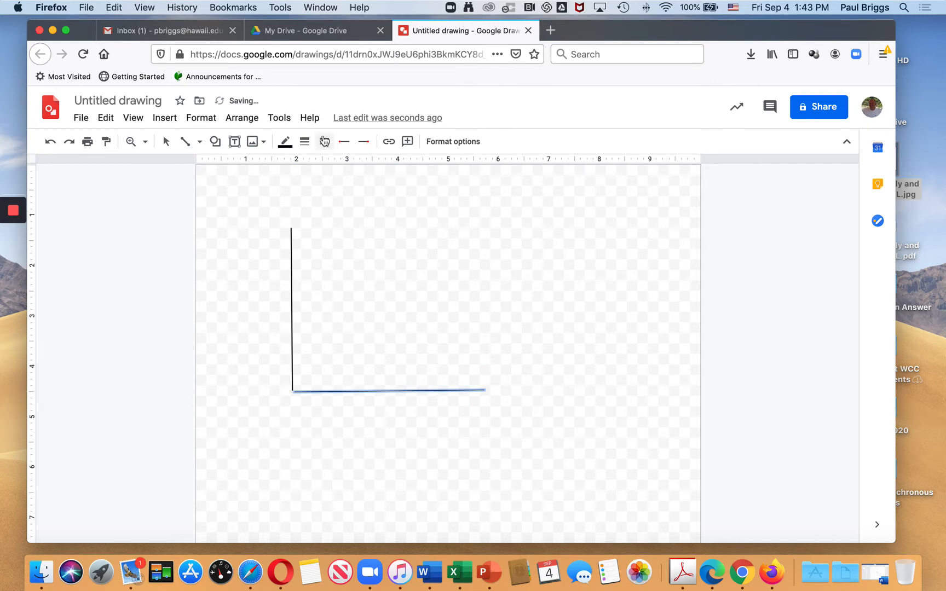
pyautogui.click(305, 144)
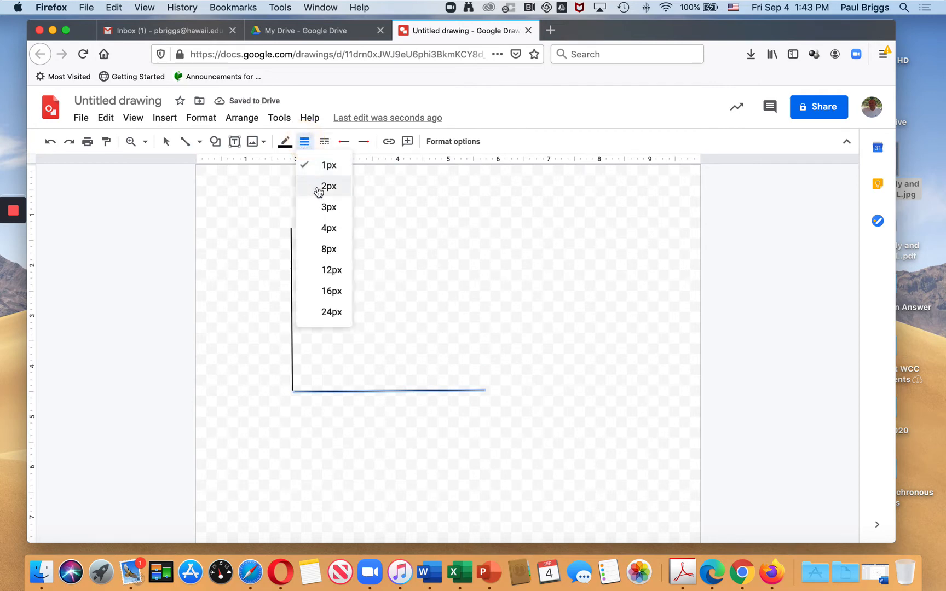
pyautogui.click(319, 186)
pyautogui.click(466, 441)
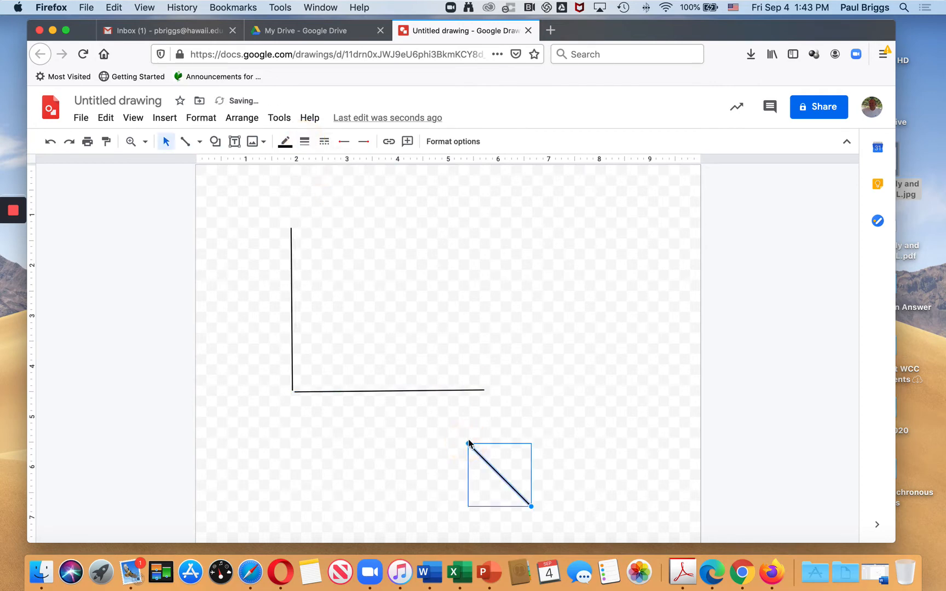
pyautogui.press('BackSpace')
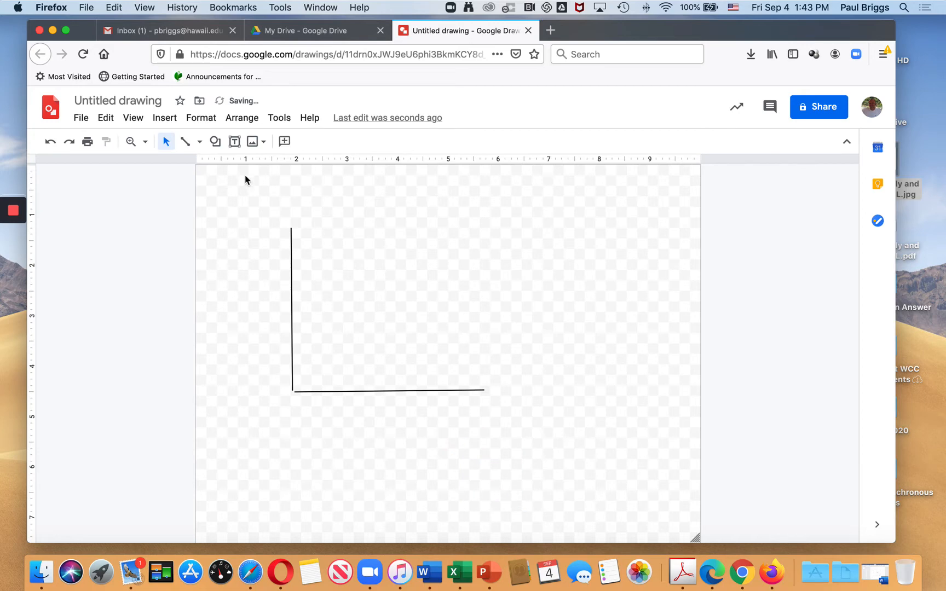
# Add the text label Price beside the top of the vertical axis and Quantity below the horizontal axis's right end.
pyautogui.click(234, 141)
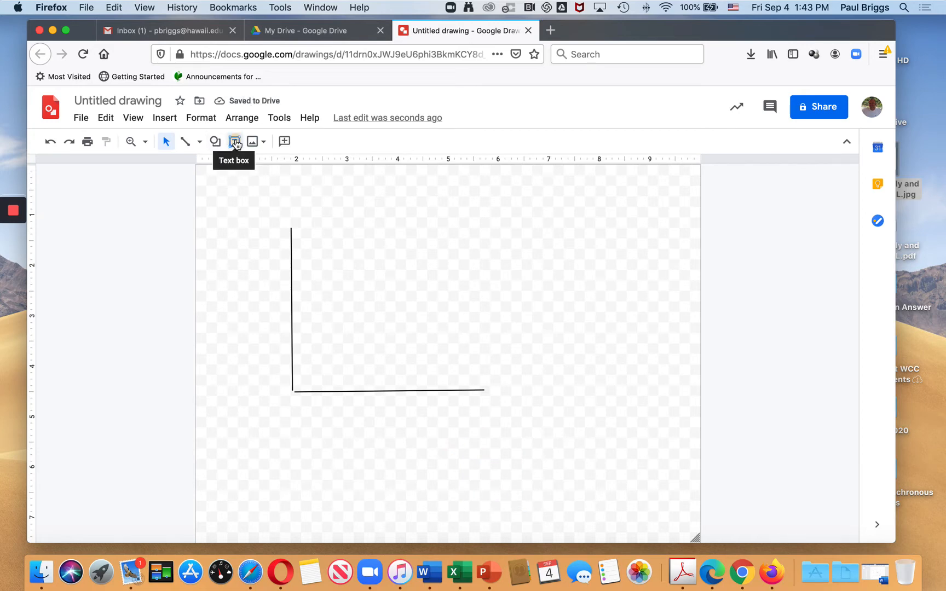
pyautogui.click(240, 218)
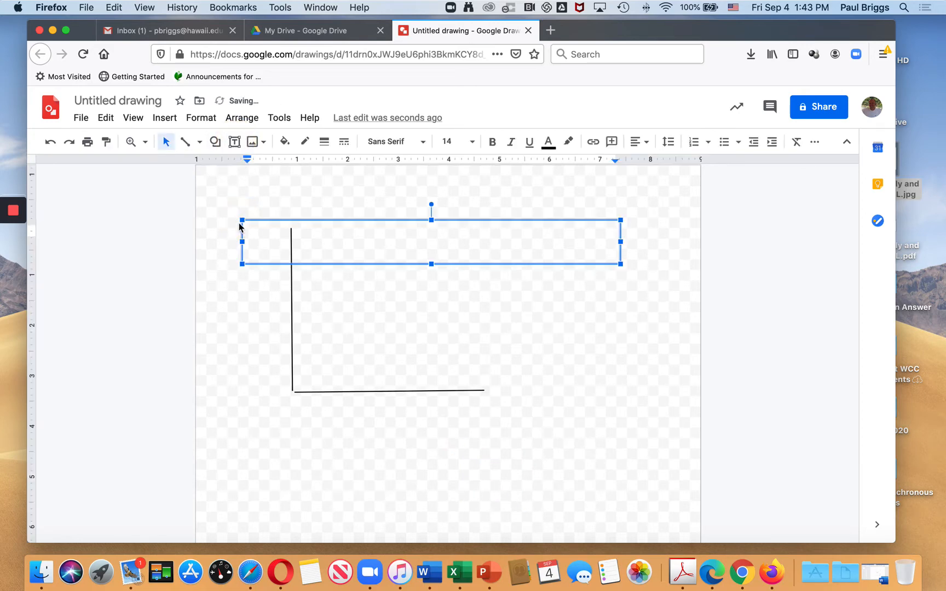
pyautogui.write('Price')
pyautogui.click(261, 290)
pyautogui.click(234, 142)
pyautogui.click(472, 408)
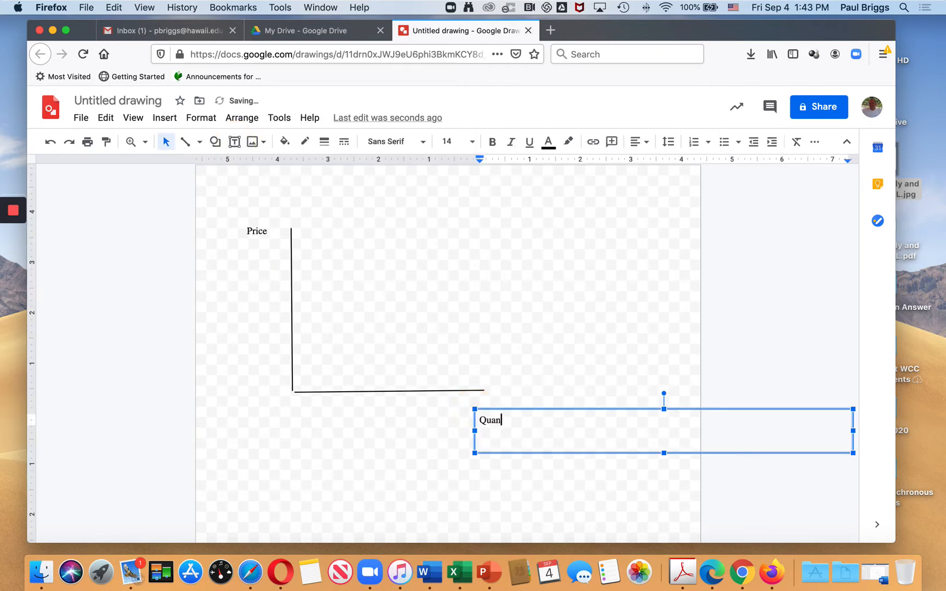
pyautogui.click(535, 506)
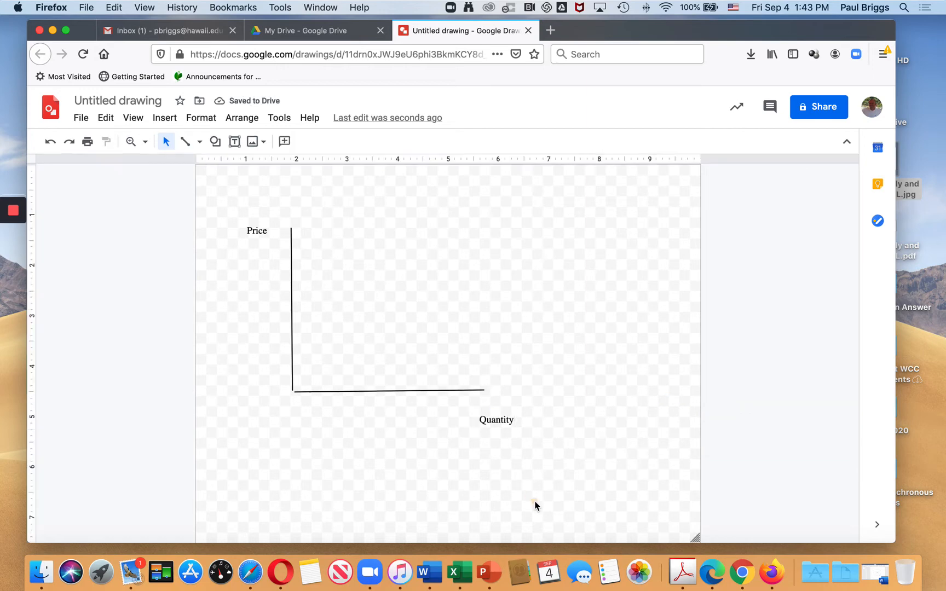
# Draw a downward-sloping straight line between the axes as the demand curve and set its thickness to 2px.
pyautogui.click(185, 141)
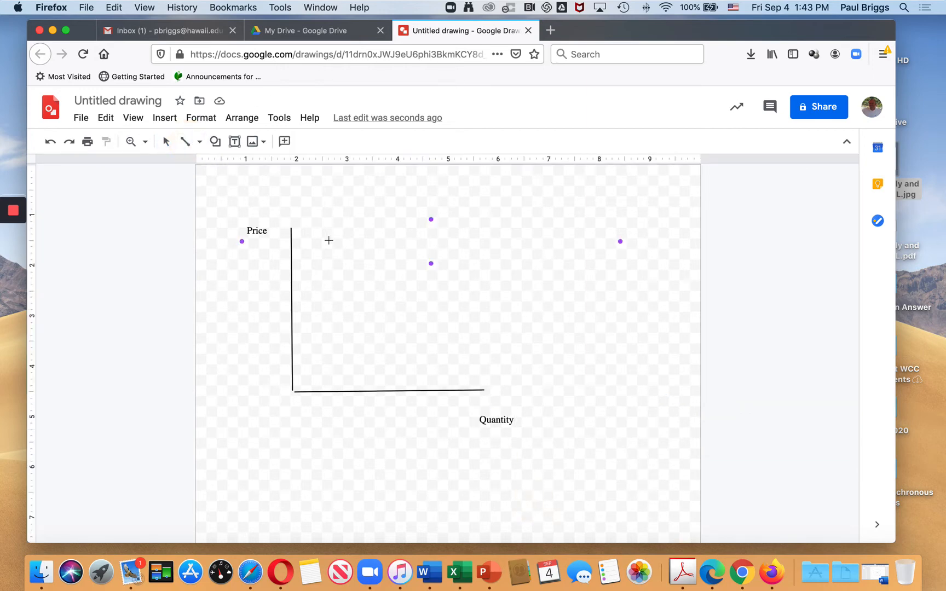
pyautogui.moveTo(324, 233); pyautogui.dragTo(456, 343)
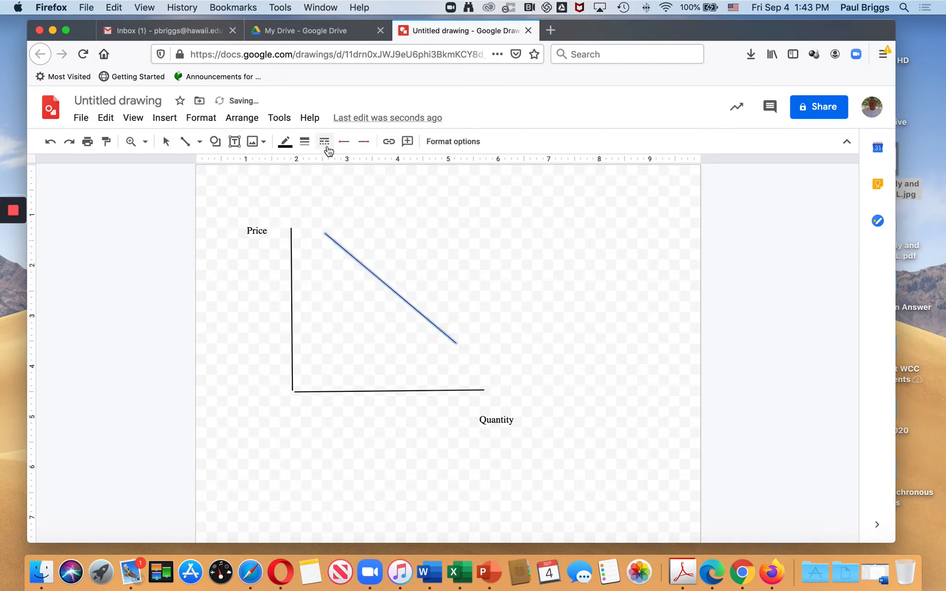
pyautogui.click(304, 141)
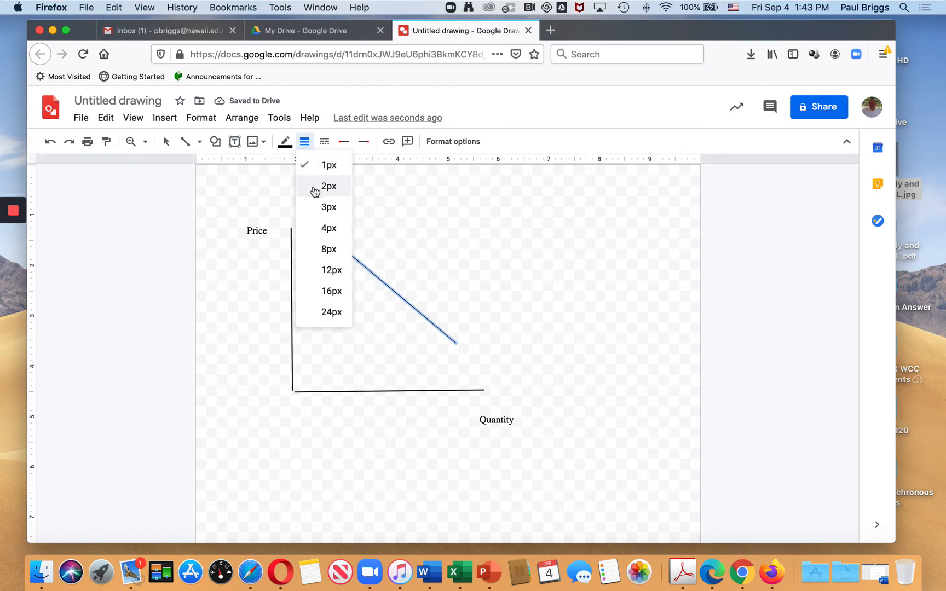
pyautogui.click(312, 187)
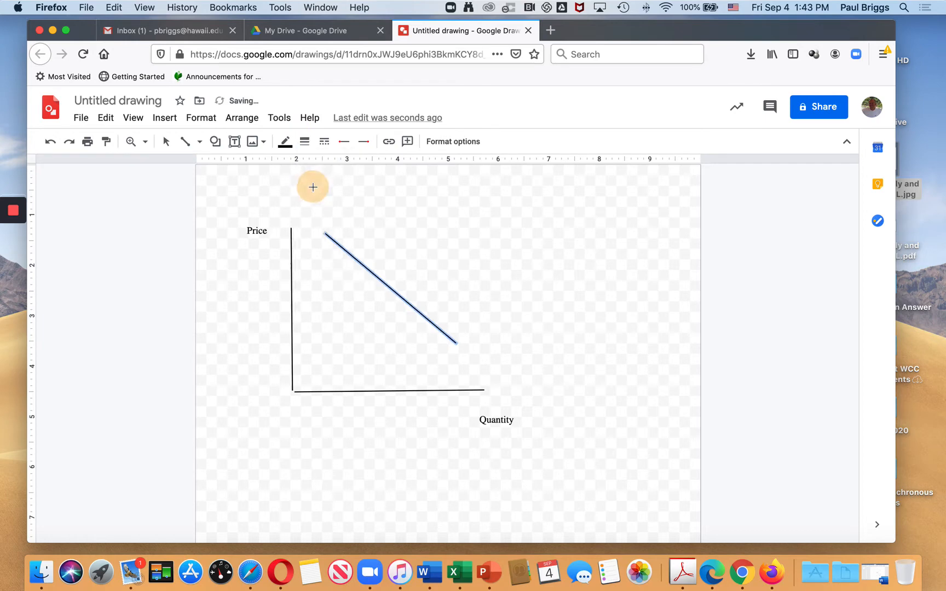
pyautogui.click(411, 255)
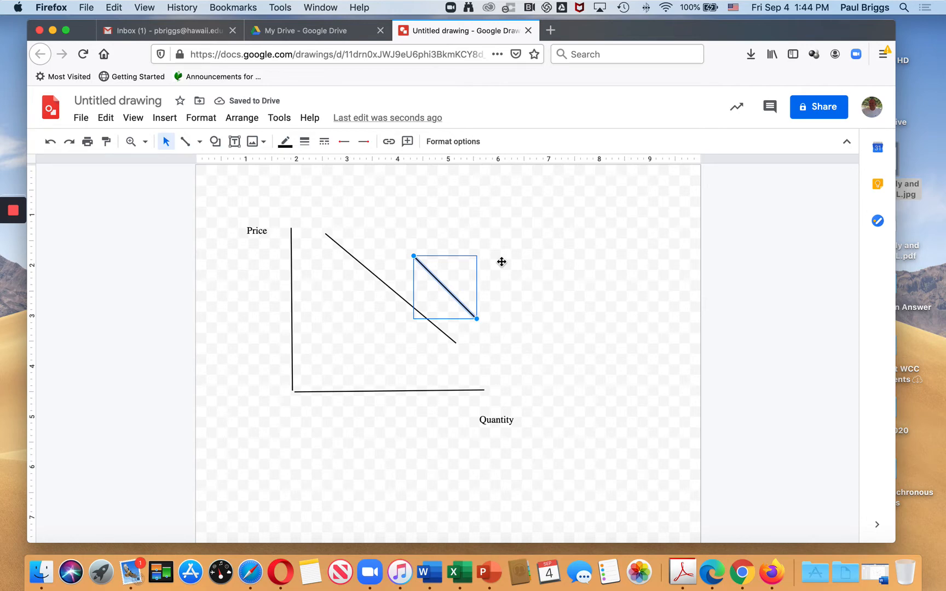
pyautogui.press('BackSpace')
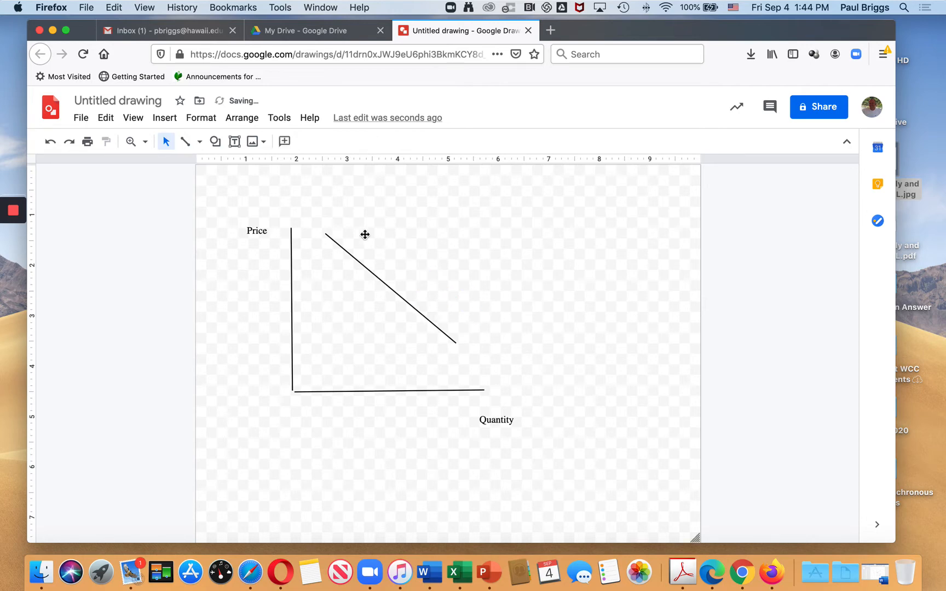
# Draw an upward-sloping straight line crossing the demand line near its middle and set its thickness to 2px.
pyautogui.click(199, 142)
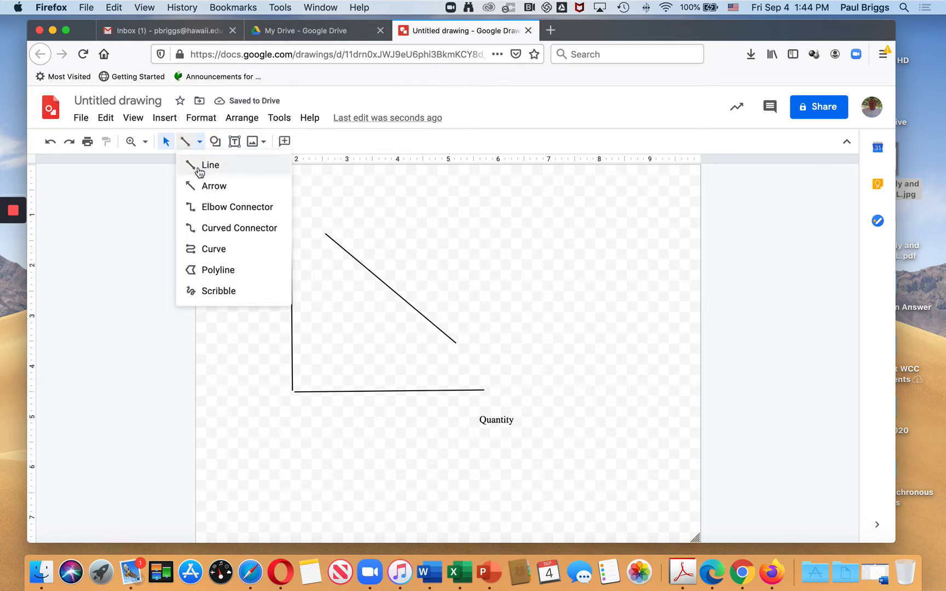
pyautogui.click(200, 166)
pyautogui.click(339, 328)
pyautogui.moveTo(338, 329); pyautogui.dragTo(470, 237)
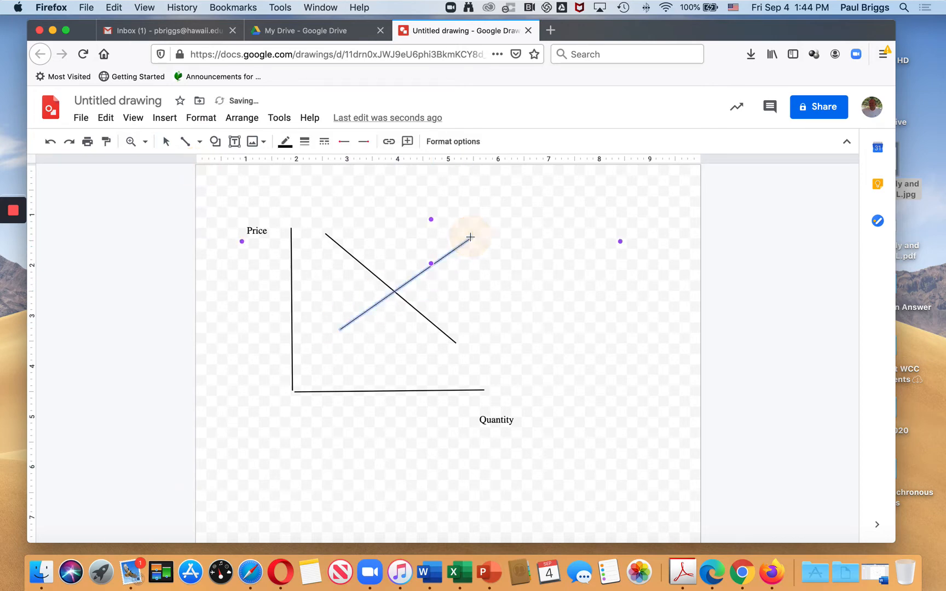
pyautogui.click(304, 141)
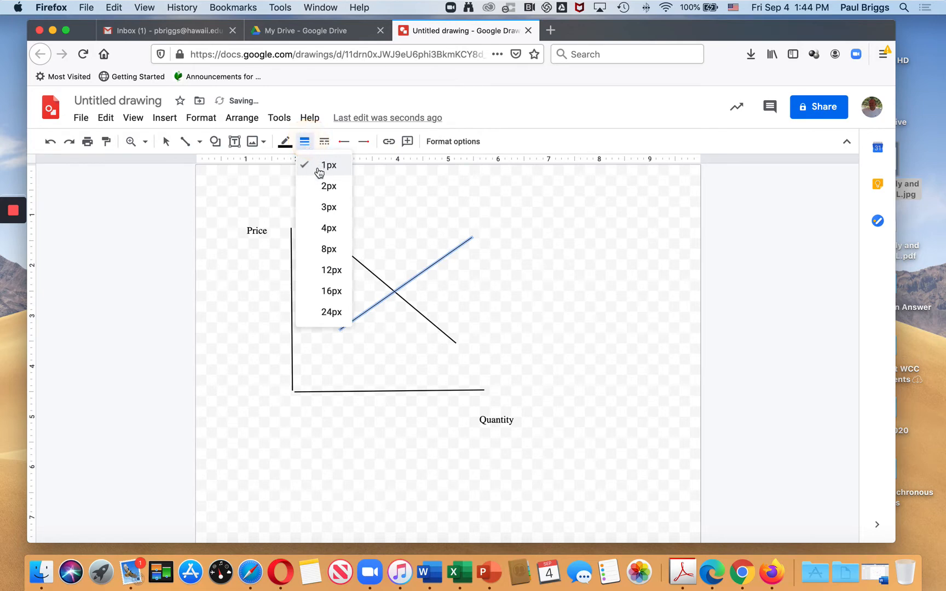
pyautogui.click(319, 188)
pyautogui.click(535, 278)
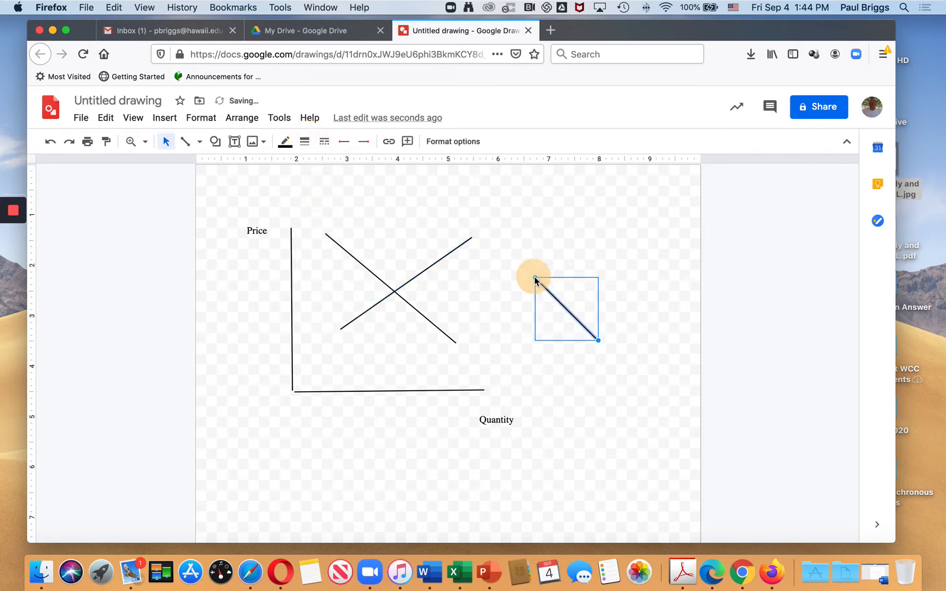
pyautogui.press('BackSpace')
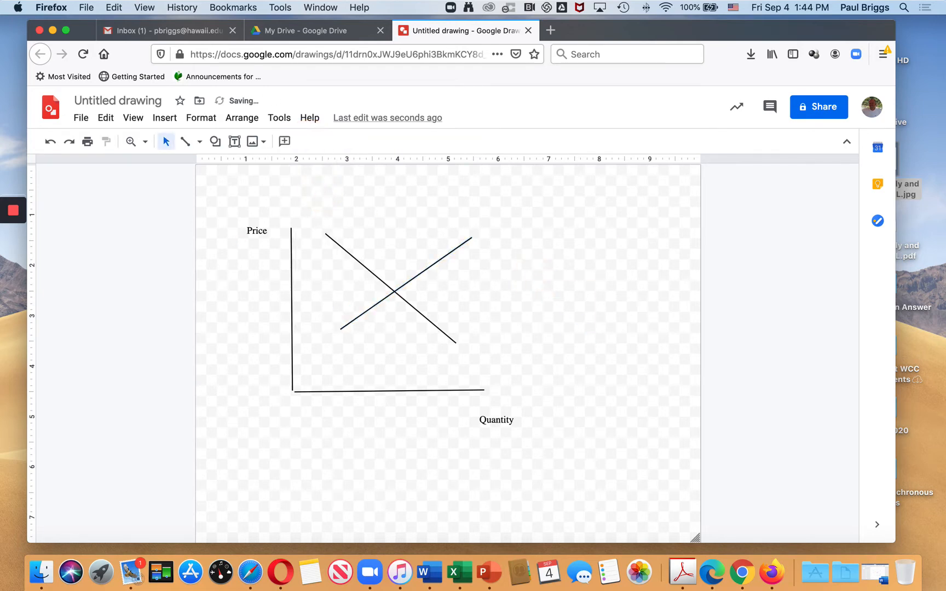
# Add the text label Demand at the lower end of the downward-sloping line.
pyautogui.click(235, 141)
pyautogui.click(469, 344)
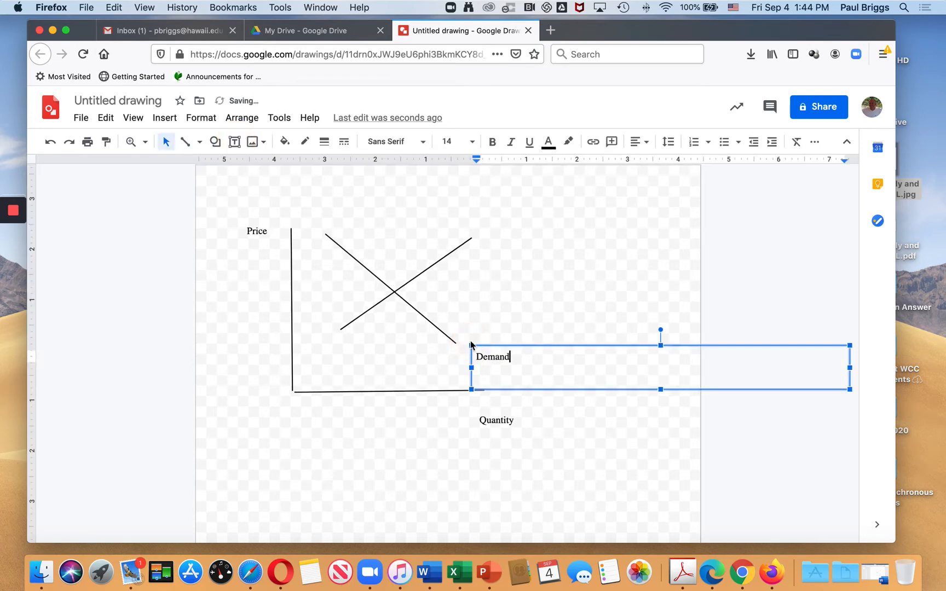
pyautogui.click(435, 360)
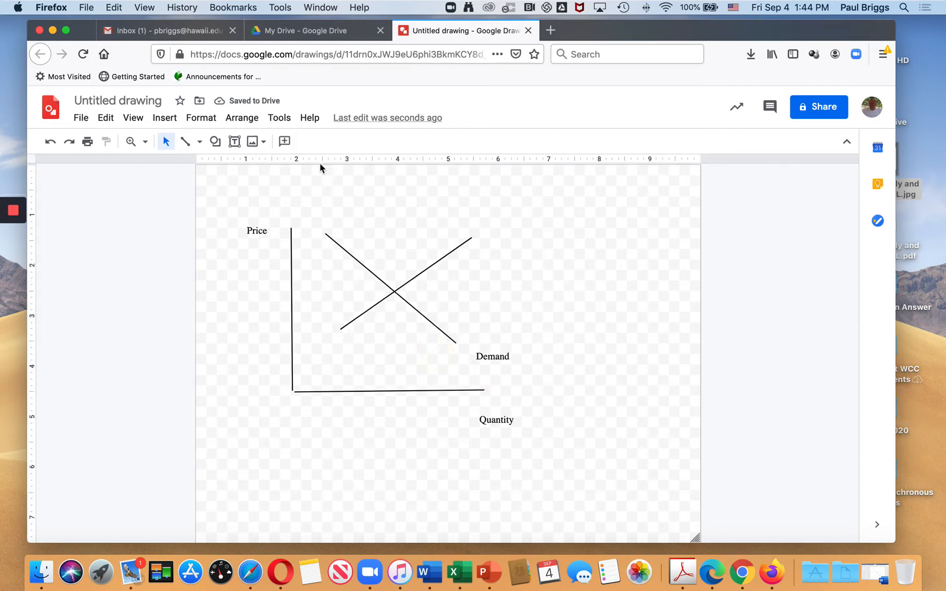
# Add the text label Supply at the upper end of the upward-sloping line.
pyautogui.click(234, 142)
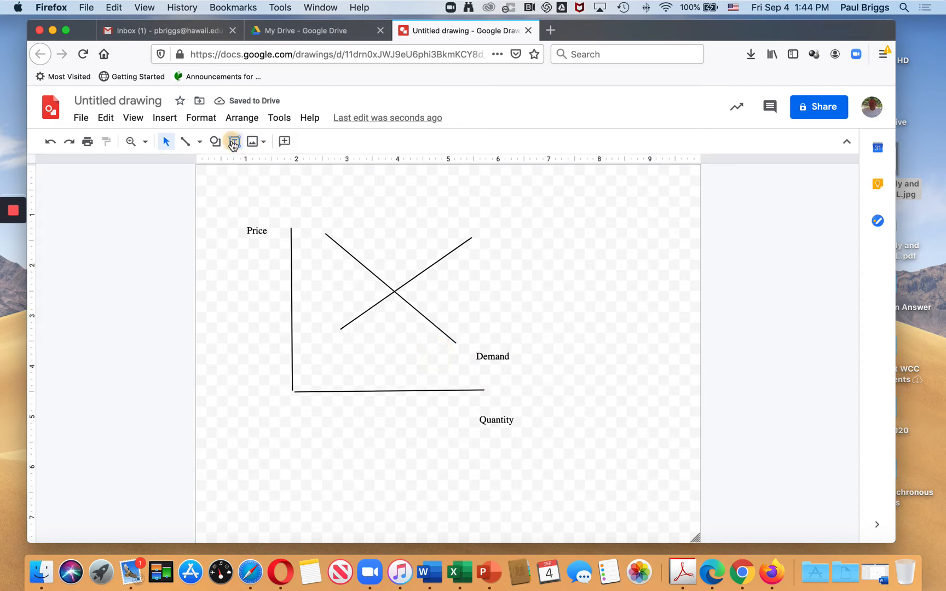
pyautogui.click(484, 230)
pyautogui.write('Supply')
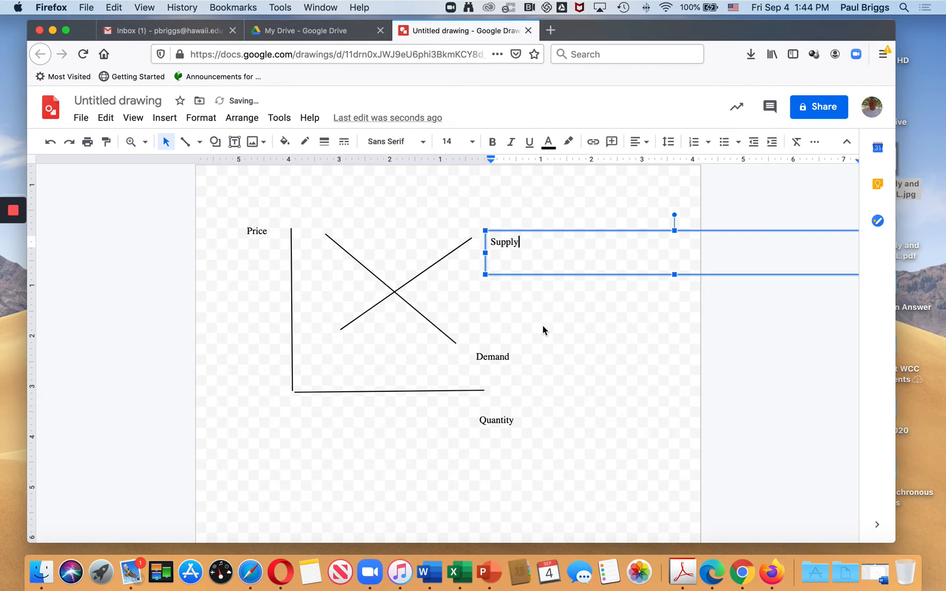
pyautogui.click(543, 329)
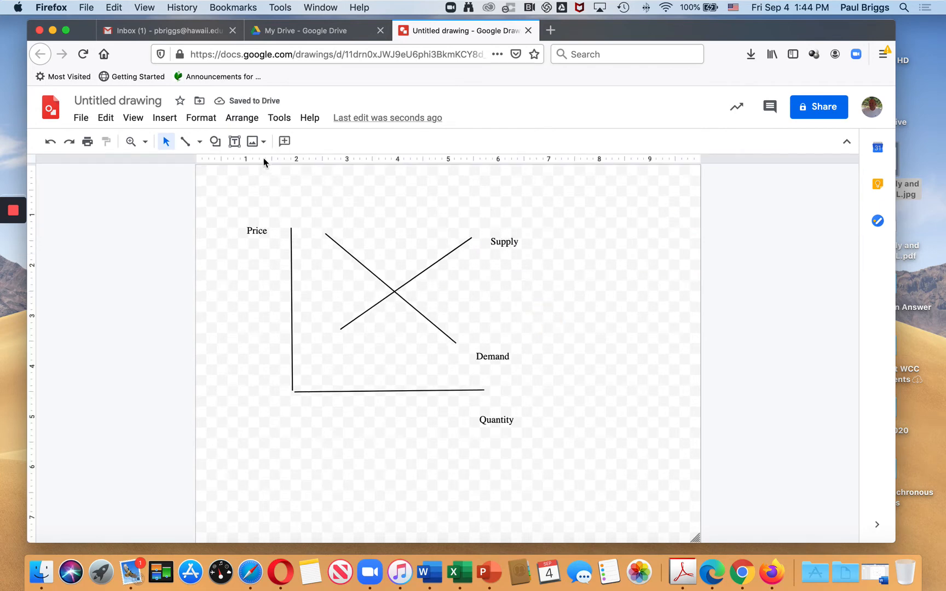
# Draw a horizontal 2px dashed line from the supply and demand intersection to the price axis, removing any stray line.
pyautogui.click(199, 142)
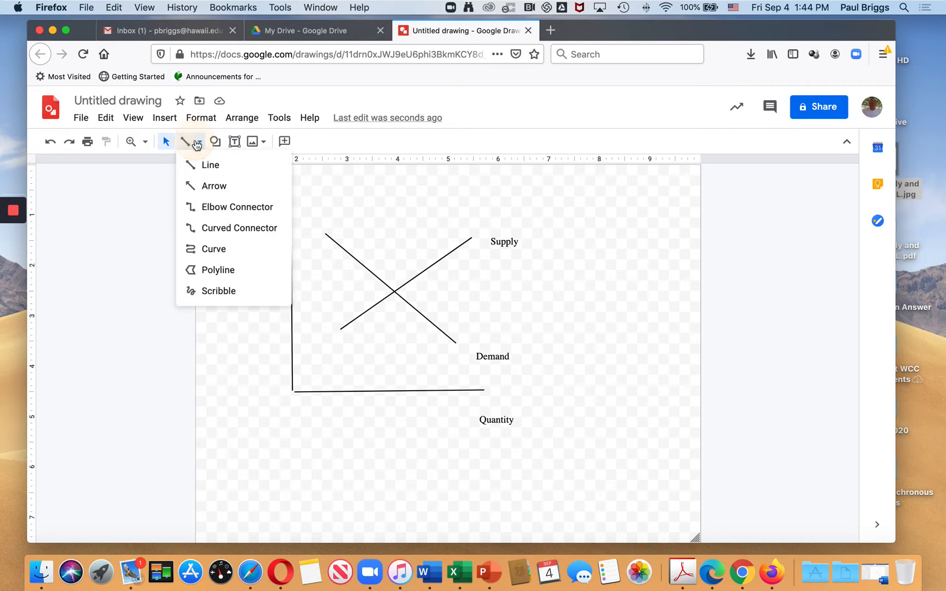
pyautogui.click(194, 166)
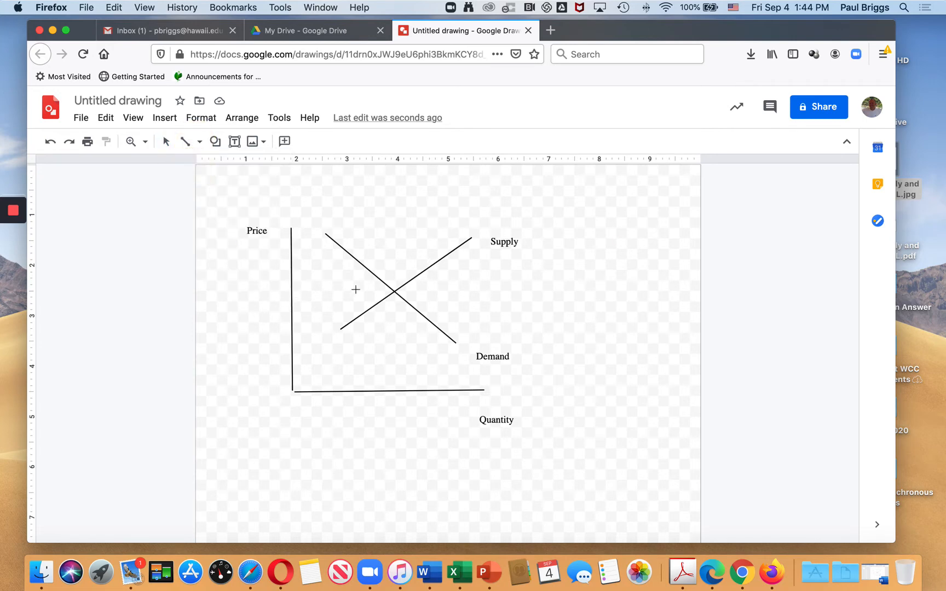
pyautogui.moveTo(392, 292); pyautogui.dragTo(292, 291)
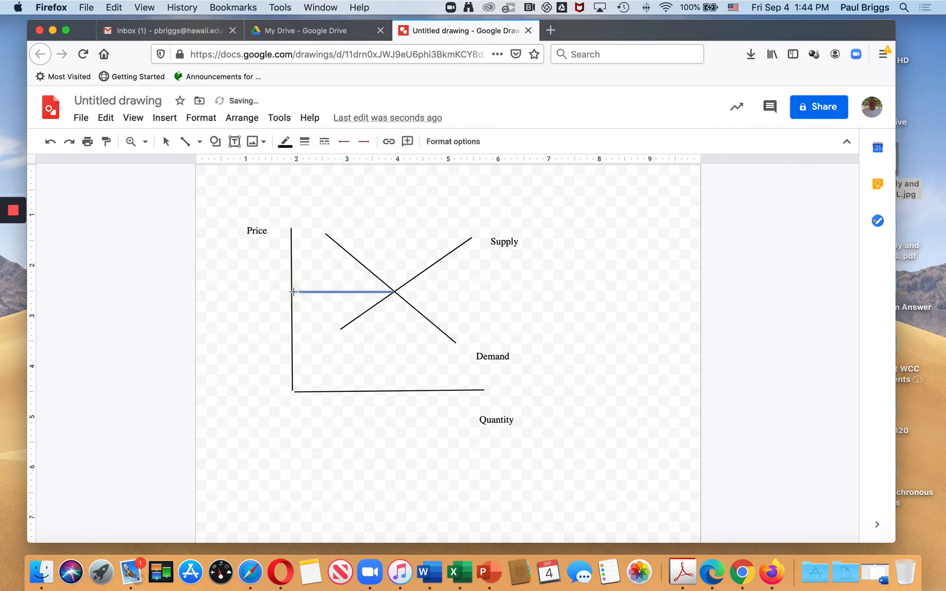
pyautogui.click(304, 142)
pyautogui.click(310, 186)
pyautogui.click(330, 145)
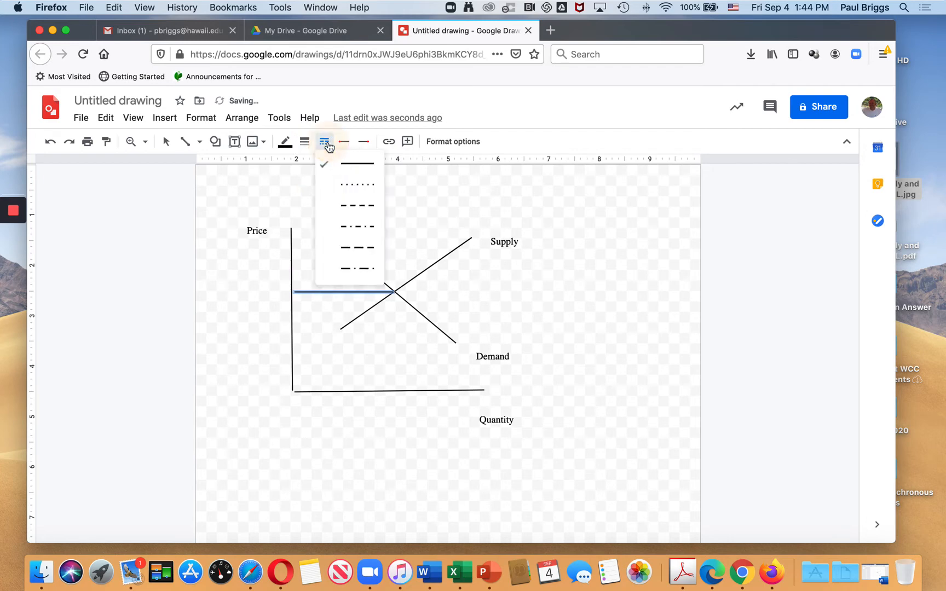
pyautogui.click(343, 210)
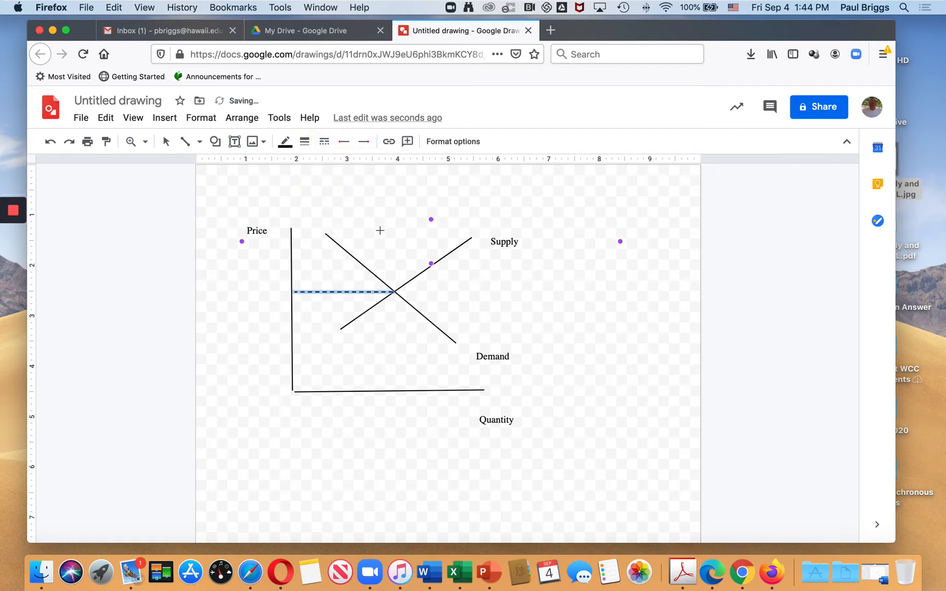
pyautogui.moveTo(379, 230); pyautogui.dragTo(444, 294)
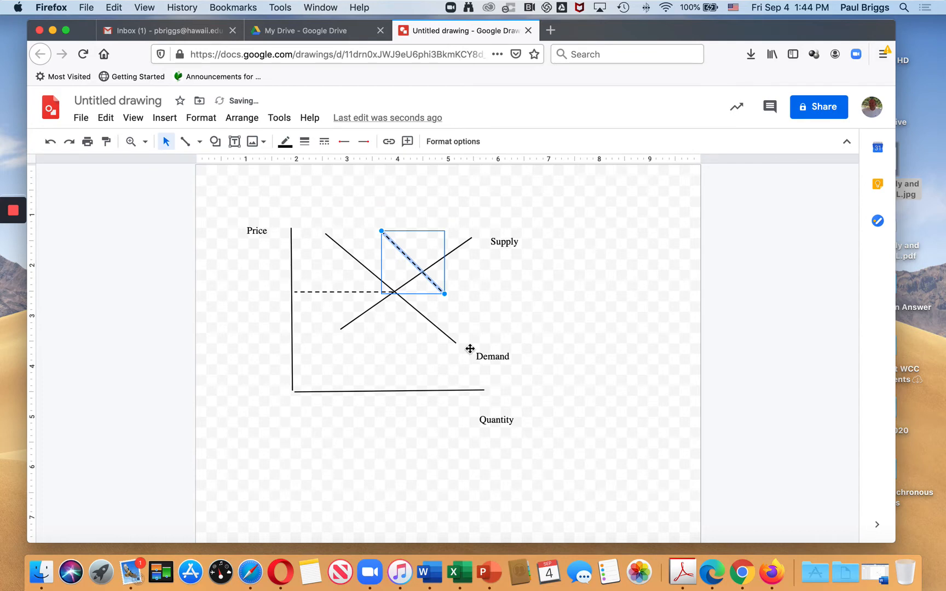
pyautogui.press('BackSpace')
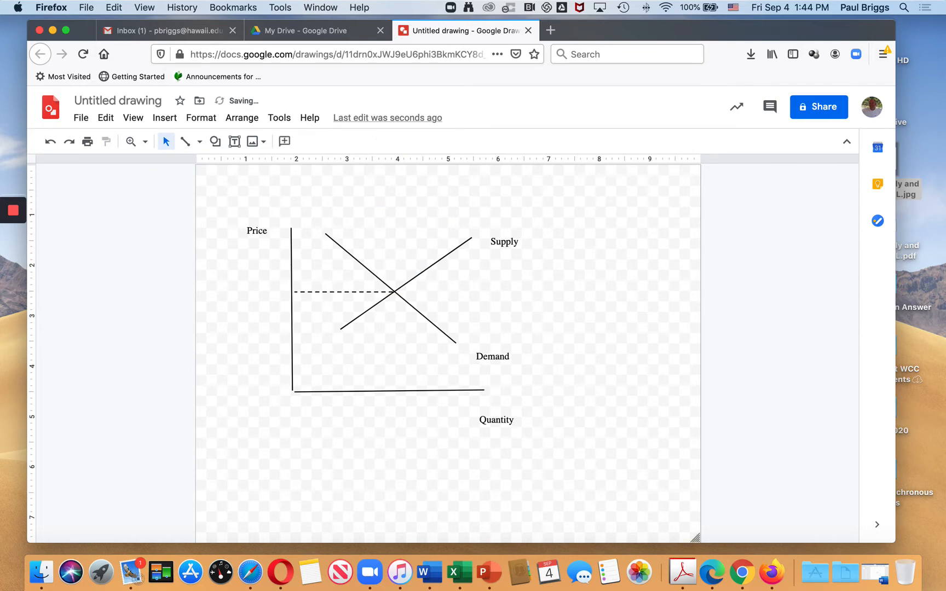
# Draw a vertical 2px dashed line from the supply and demand intersection down to the quantity axis, removing any stray line.
pyautogui.click(197, 143)
pyautogui.click(199, 164)
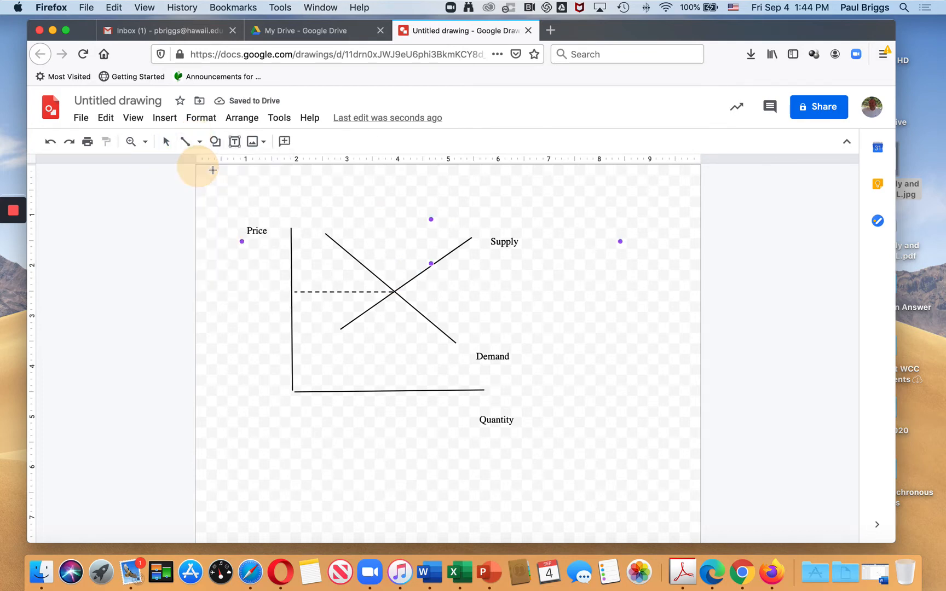
pyautogui.moveTo(397, 292); pyautogui.dragTo(398, 391)
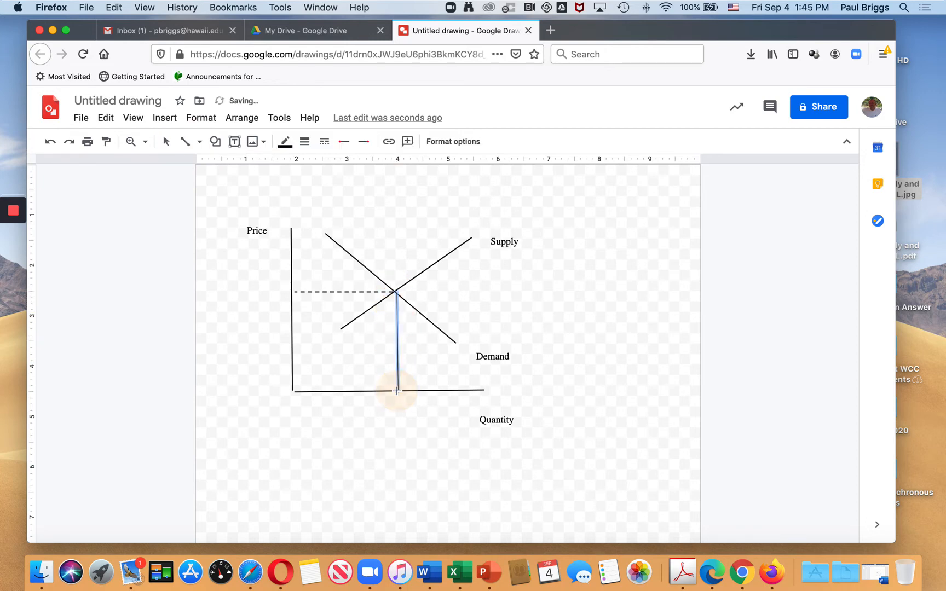
pyautogui.click(305, 142)
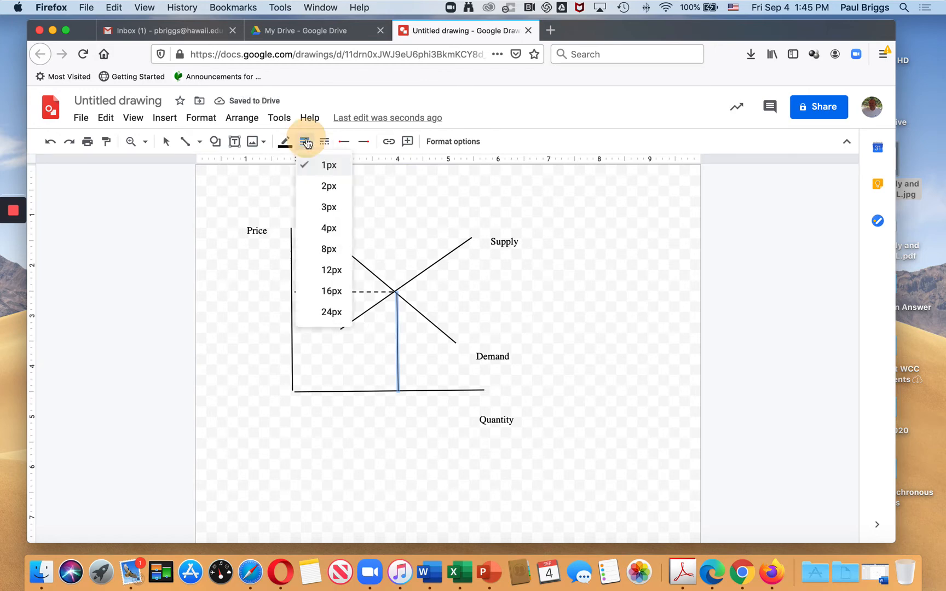
pyautogui.click(315, 184)
pyautogui.click(324, 141)
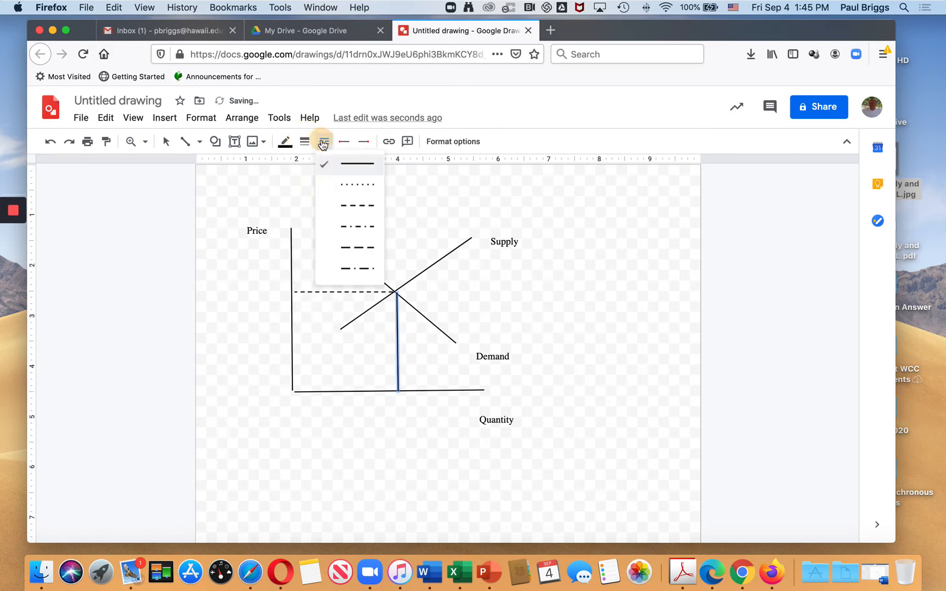
pyautogui.click(341, 207)
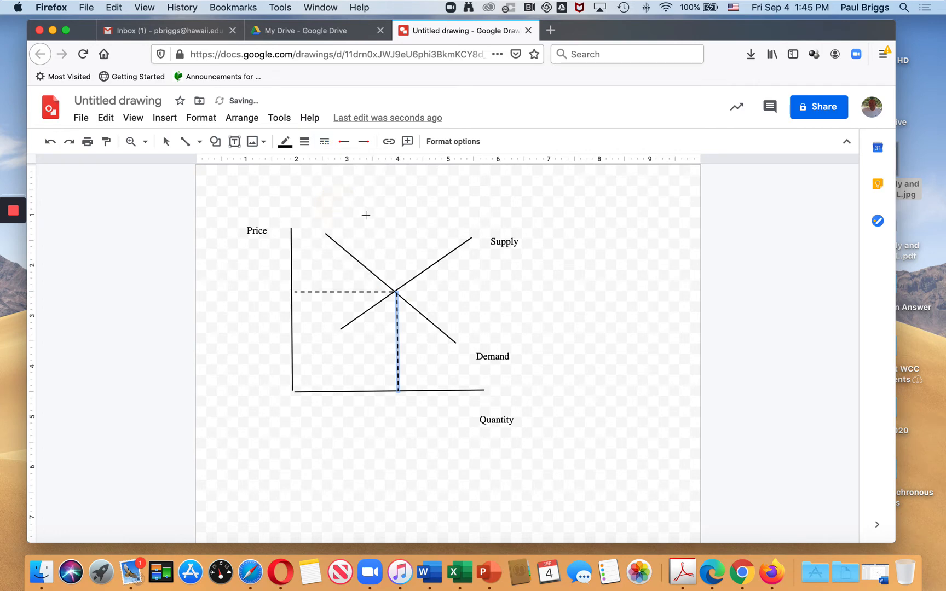
pyautogui.moveTo(458, 296); pyautogui.dragTo(522, 359)
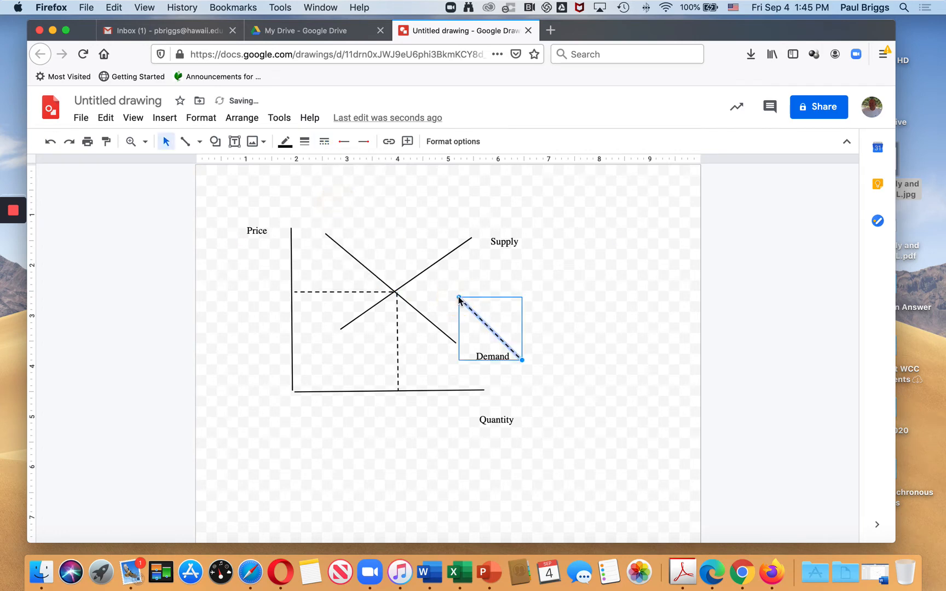
pyautogui.press('Delete')
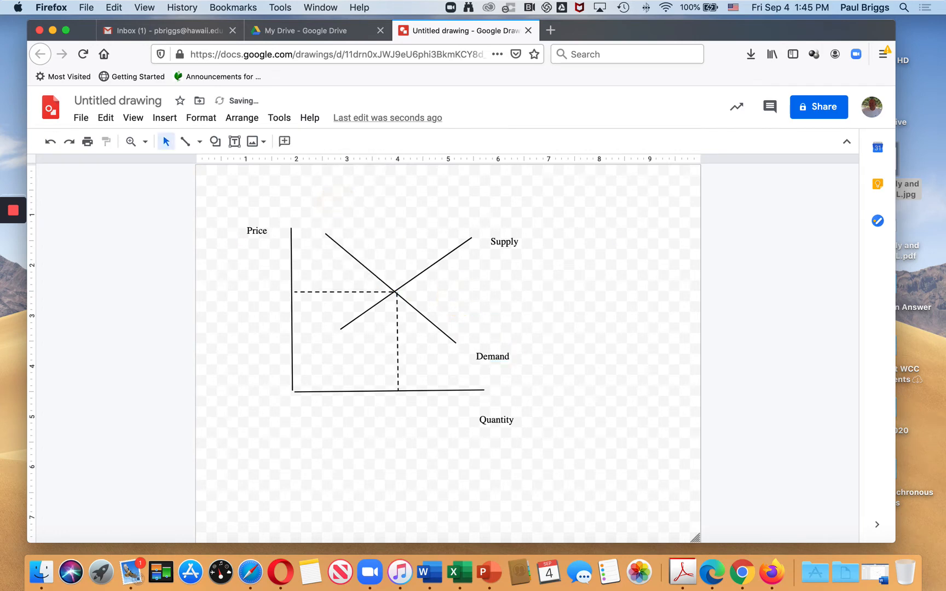
# Add the text label Equilibrium beside the intersection of the supply and demand lines.
pyautogui.click(238, 143)
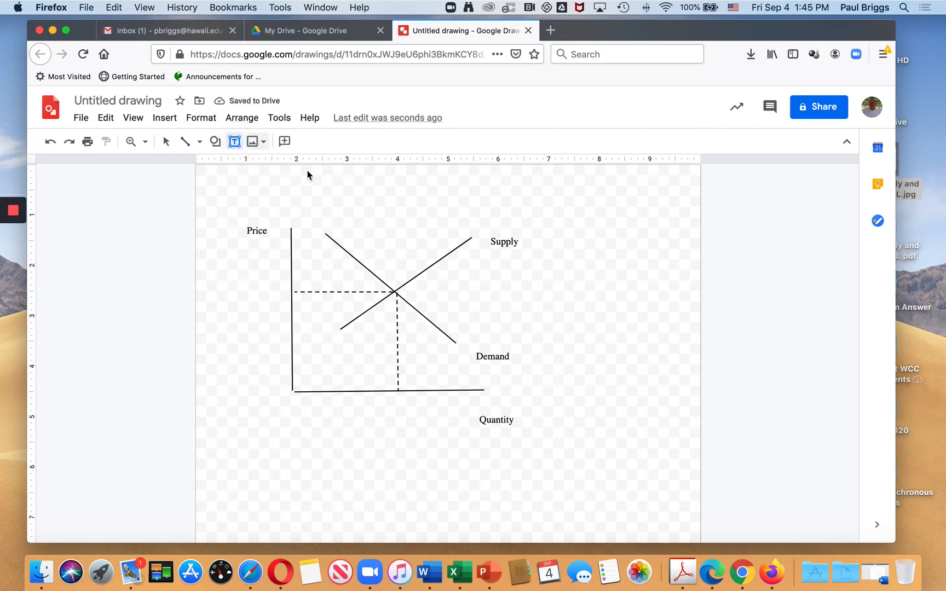
pyautogui.click(429, 294)
pyautogui.write('Equ')
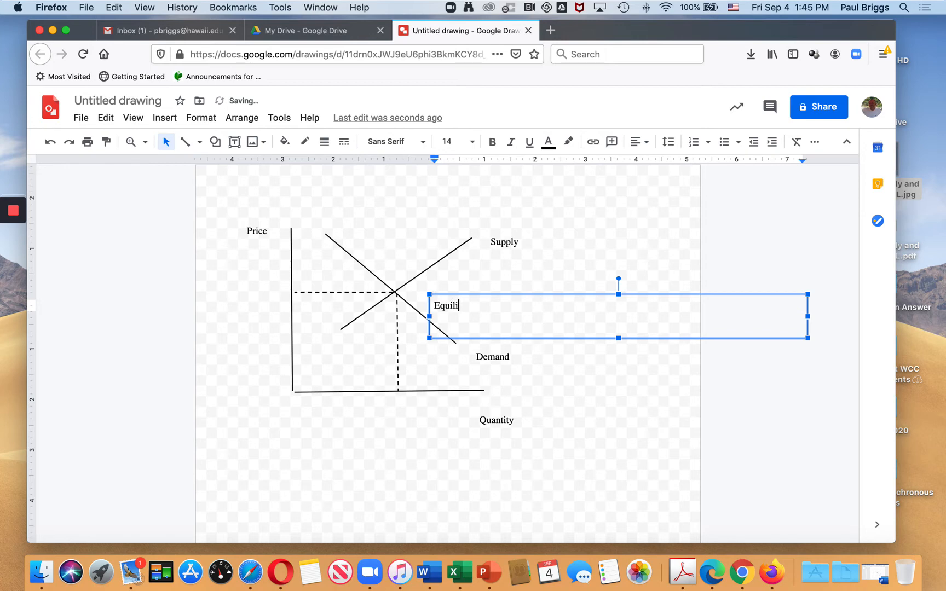
pyautogui.write('ilibrium')
pyautogui.click(574, 372)
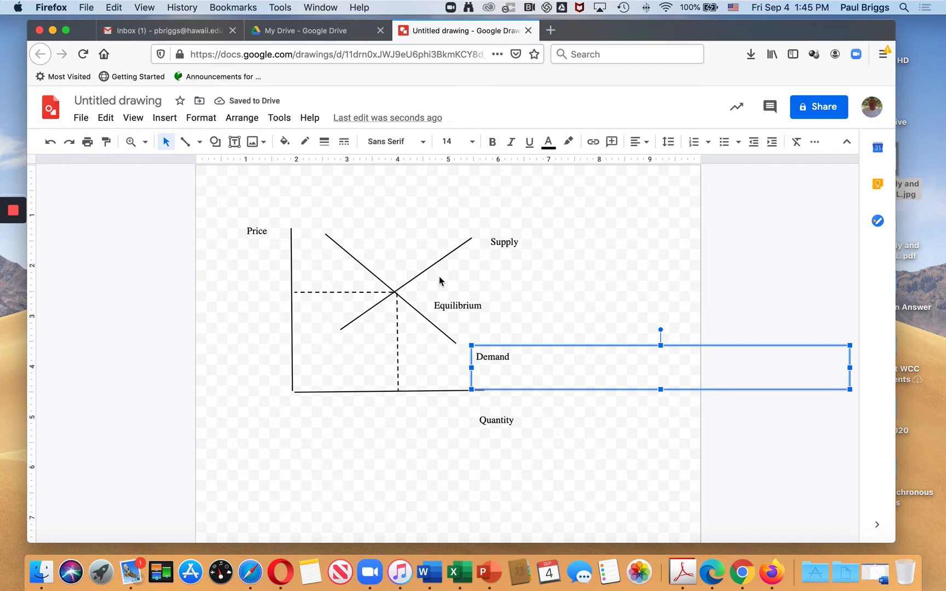
# Draw a small oval marker, adjusting its size and position so it covers the intersection of the supply and demand lines.
pyautogui.click(216, 142)
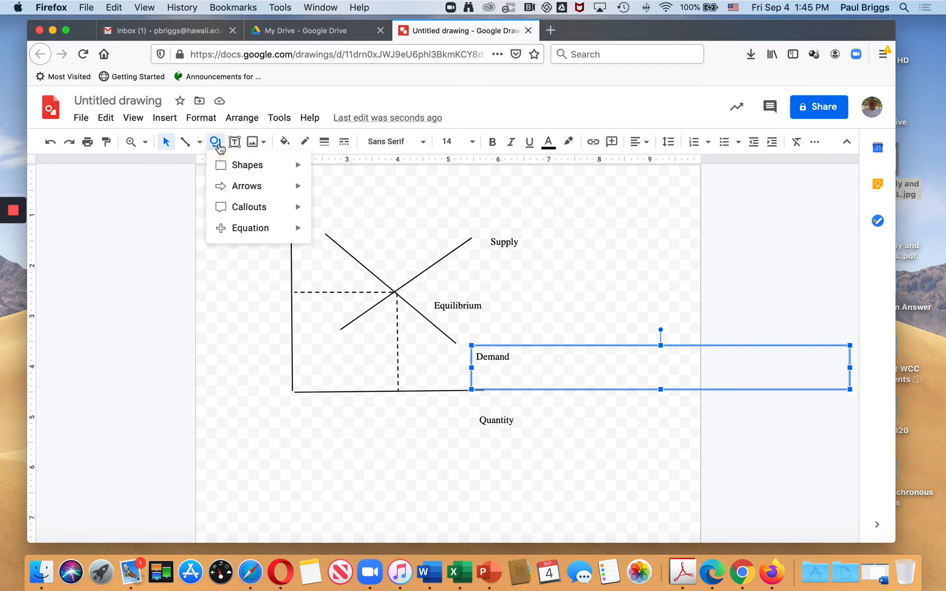
pyautogui.moveTo(235, 166)
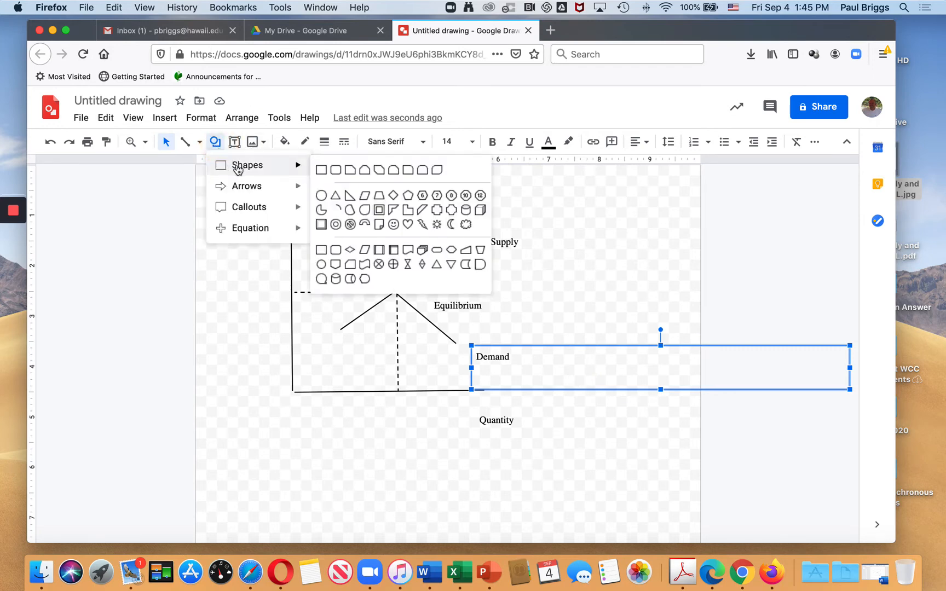
pyautogui.click(321, 196)
pyautogui.moveTo(401, 294)
pyautogui.mouseDown()
pyautogui.moveTo(464, 358)
pyautogui.moveTo(403, 295)
pyautogui.mouseUp()
pyautogui.moveTo(430, 327); pyautogui.dragTo(412, 302)
pyautogui.moveTo(408, 294); pyautogui.dragTo(380, 285)
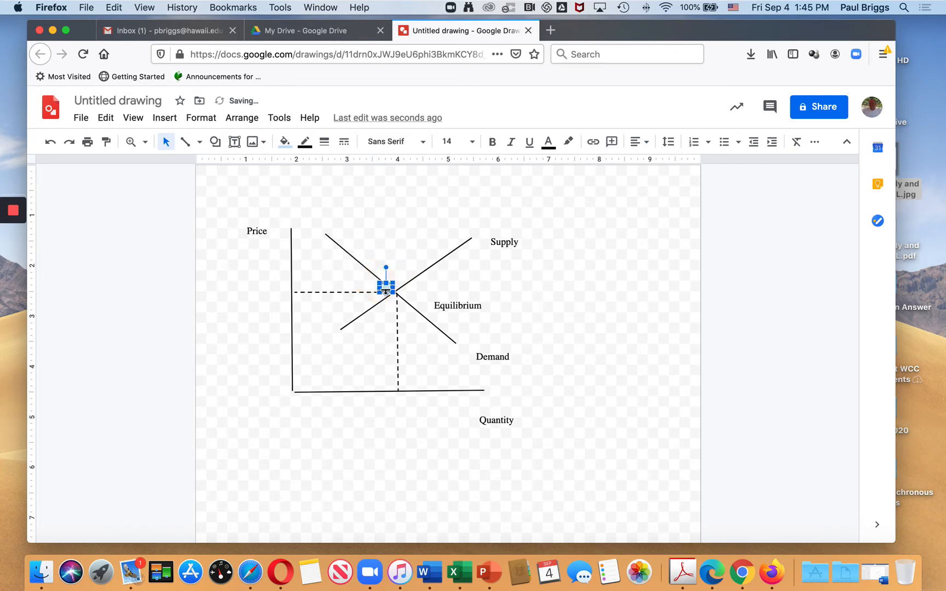
pyautogui.moveTo(393, 283); pyautogui.dragTo(399, 291)
pyautogui.moveTo(389, 290); pyautogui.dragTo(389, 282)
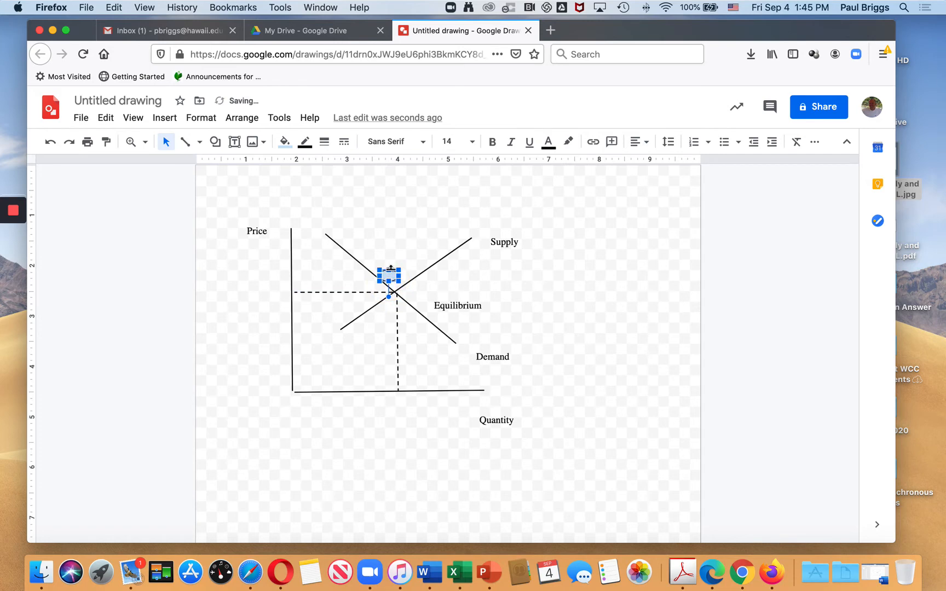
pyautogui.moveTo(393, 278); pyautogui.dragTo(400, 293)
pyautogui.click(476, 284)
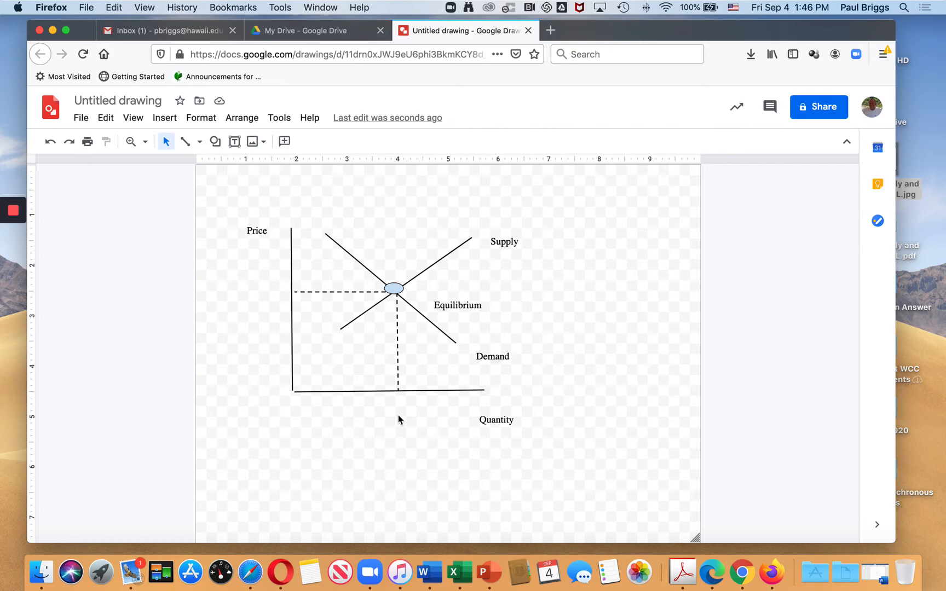
# Rename the drawing as Supply and Demand.
pyautogui.click(142, 100)
pyautogui.write('Su')
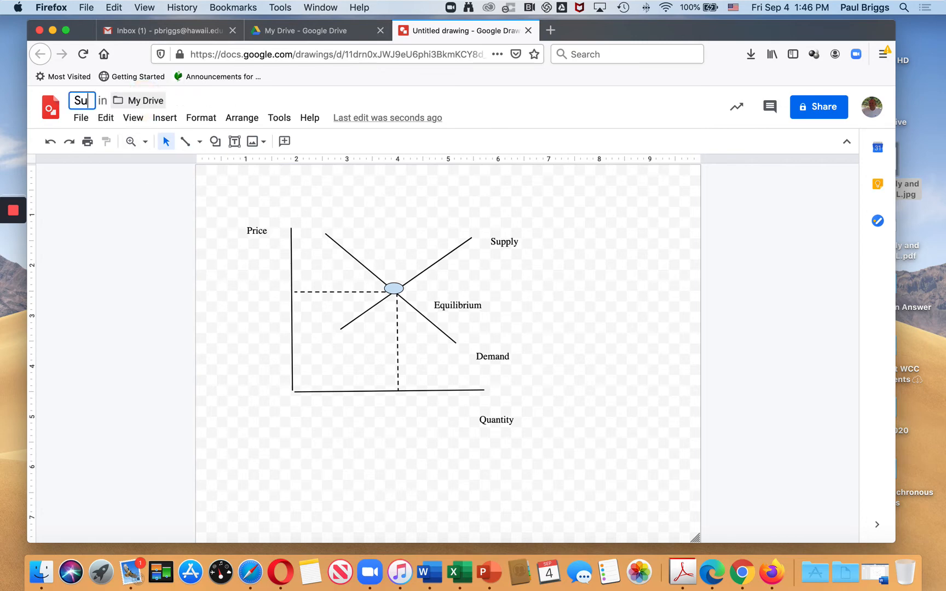
pyautogui.write('pply and Demand')
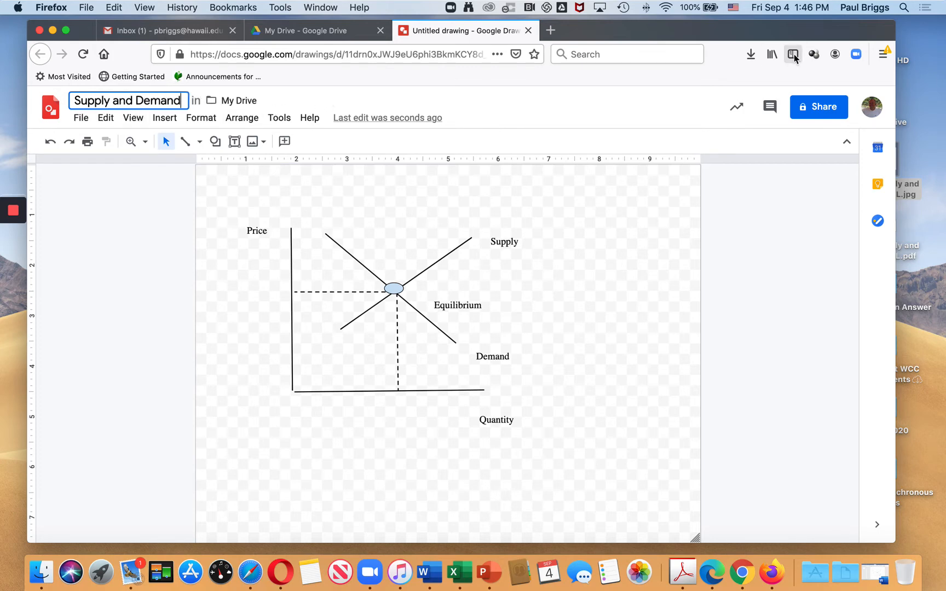
# Open the drawing's sharing settings and set link access to Anyone with the link.
pyautogui.click(823, 113)
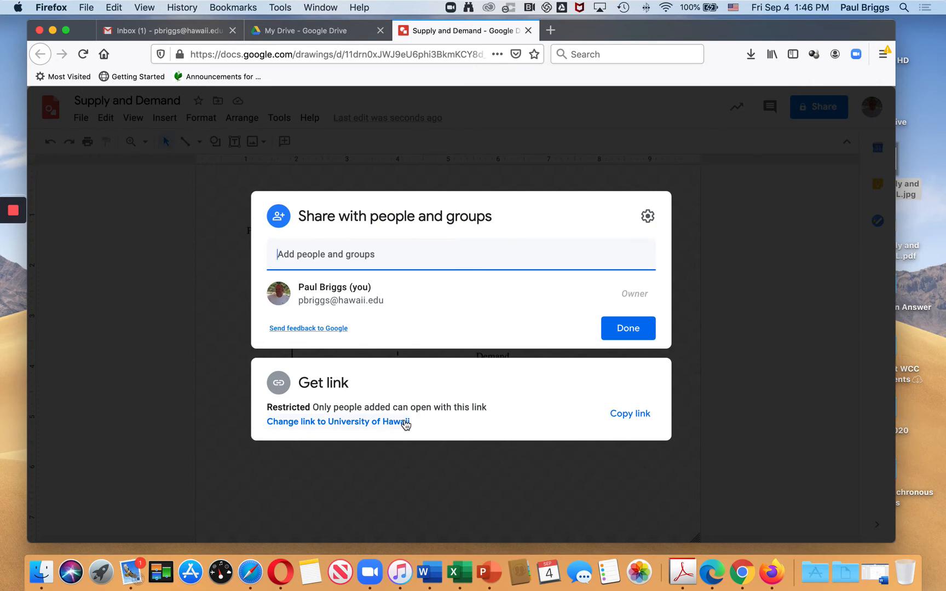
pyautogui.click(405, 422)
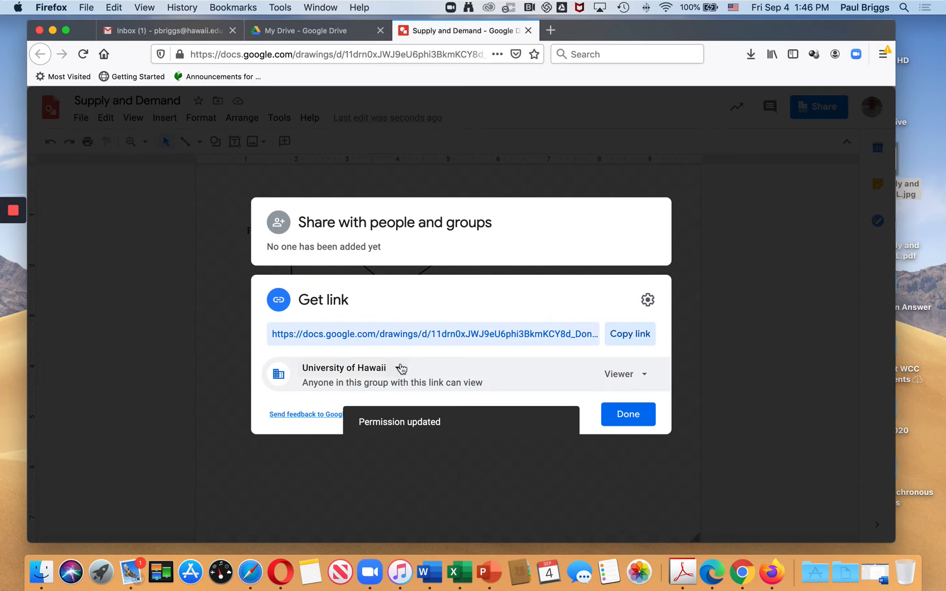
pyautogui.click(400, 373)
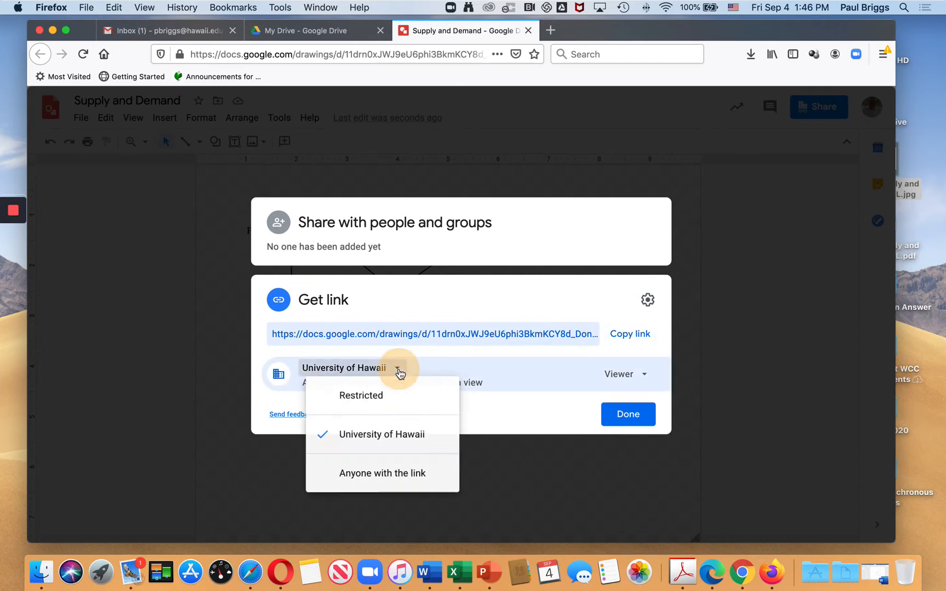
pyautogui.click(385, 489)
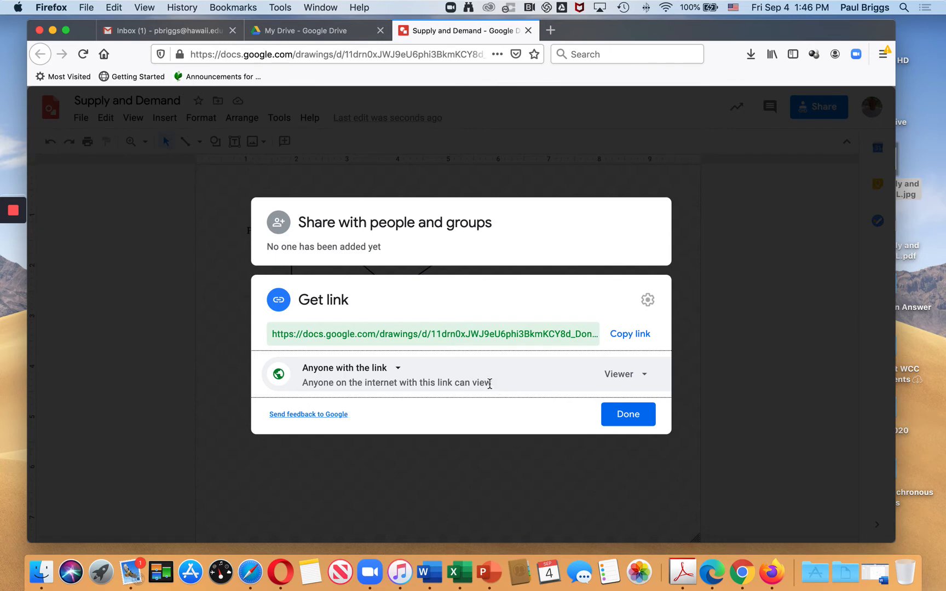
# Switch the shared link's role to Editor and set it back to Viewer.
pyautogui.click(630, 375)
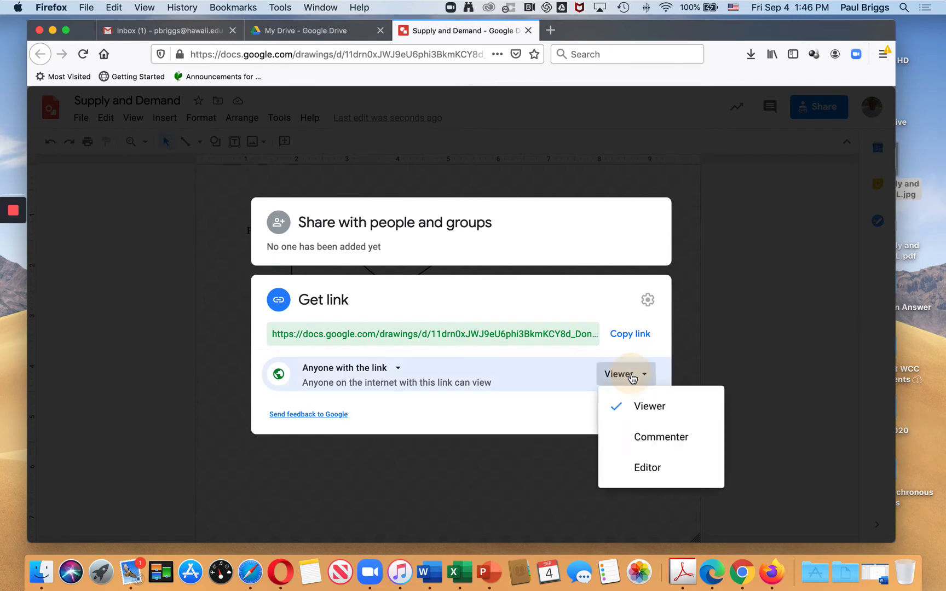
pyautogui.click(645, 471)
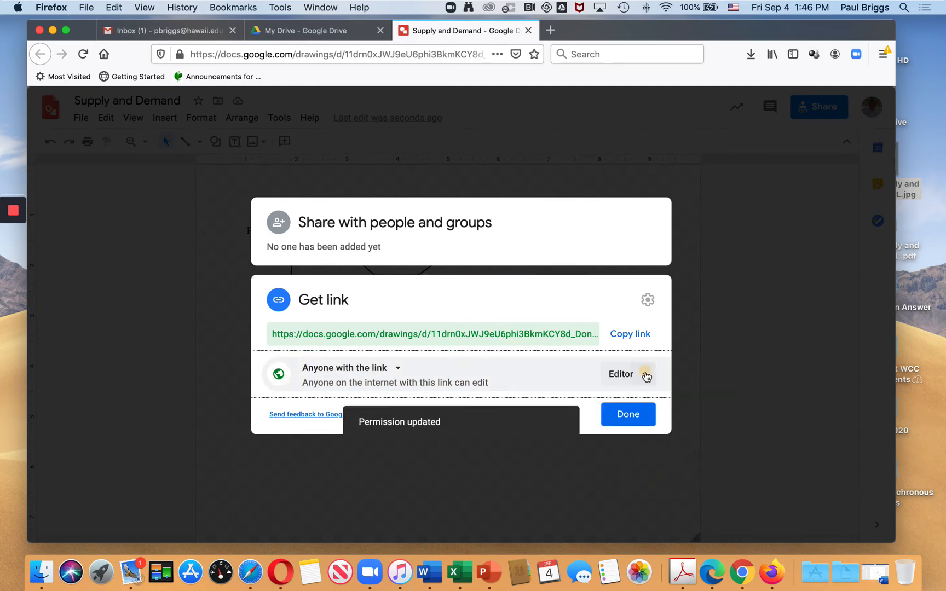
pyautogui.click(646, 377)
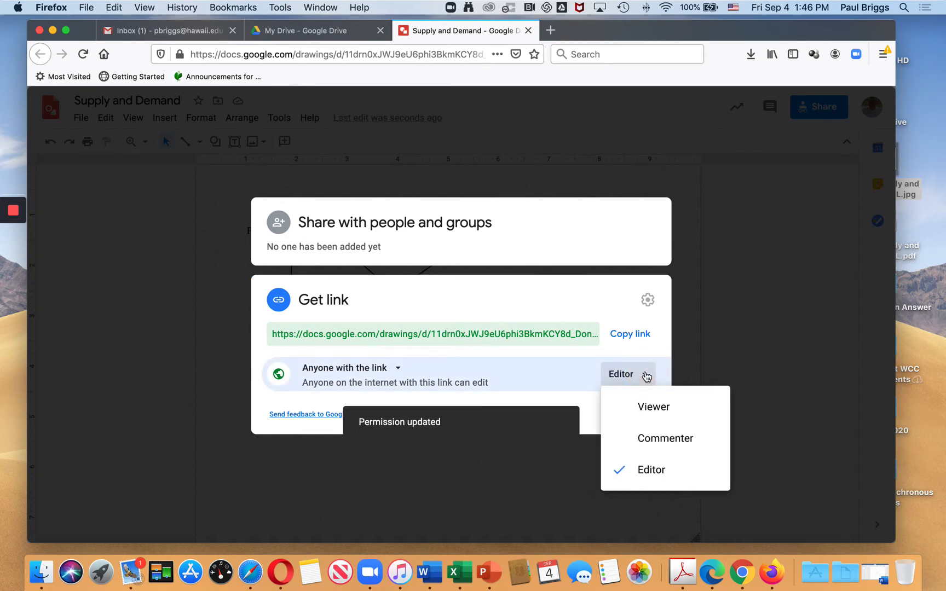
pyautogui.click(647, 408)
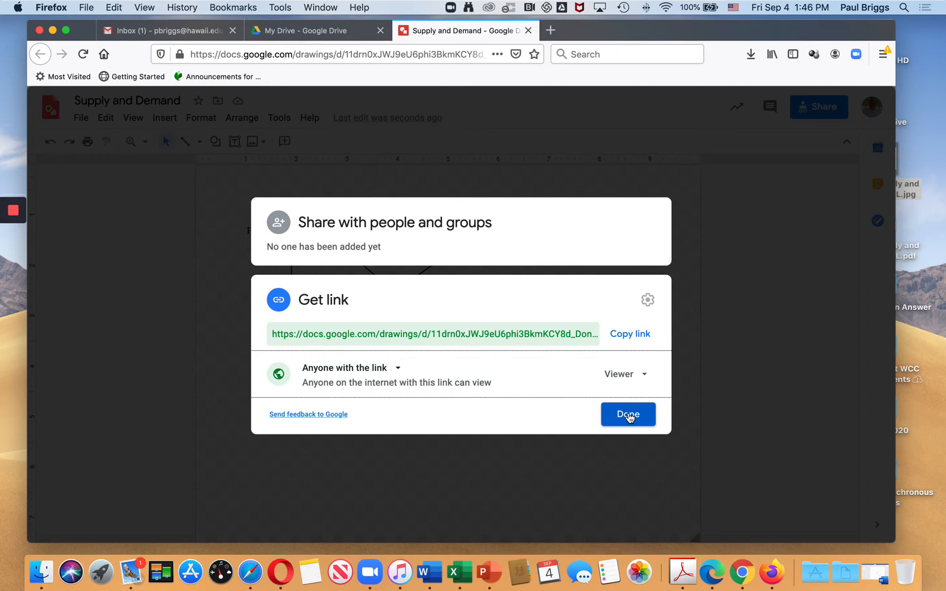
# Copy the drawing's share link and close the sharing settings.
pyautogui.click(629, 333)
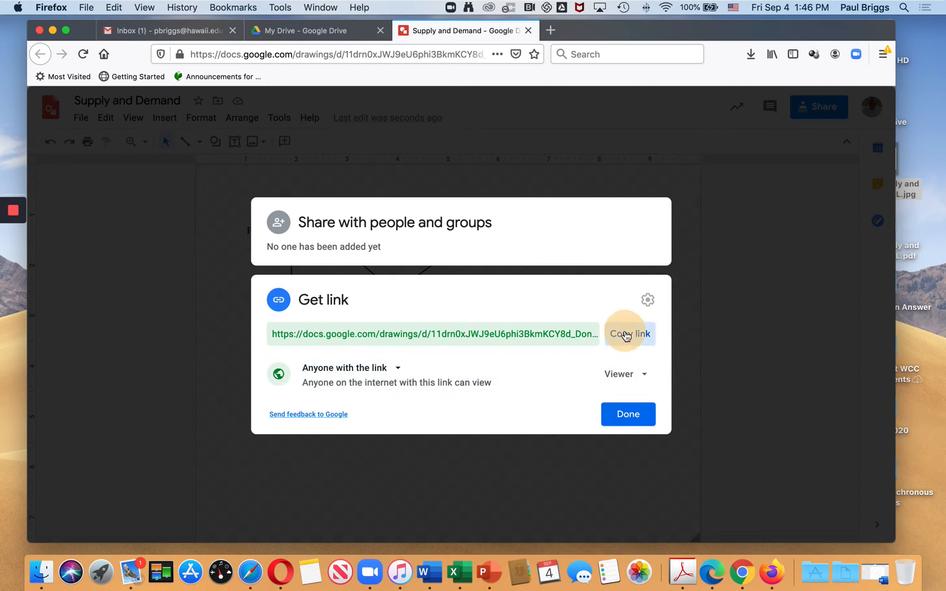
pyautogui.click(628, 415)
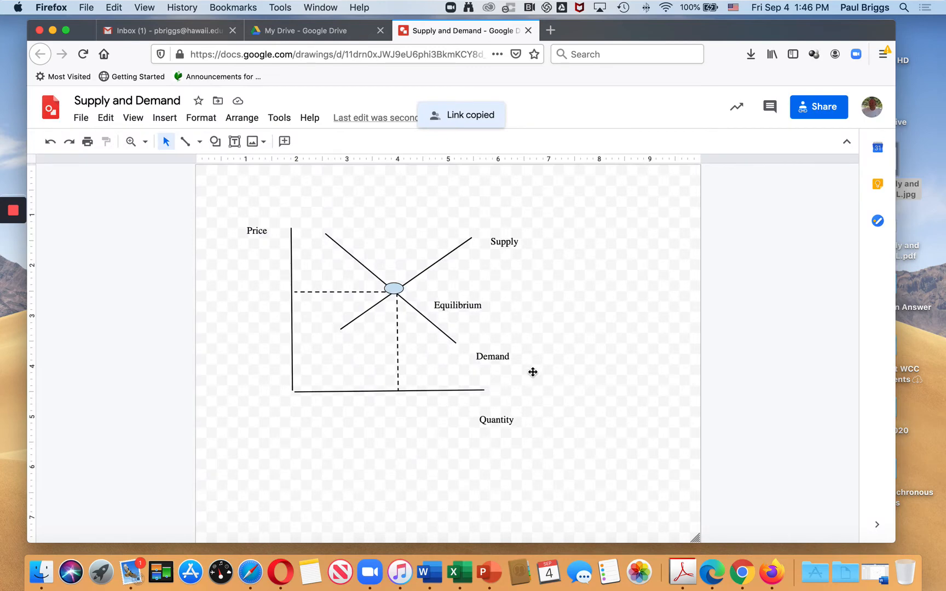
# Download the drawing as a JPEG image and open it with Preview.
pyautogui.click(81, 118)
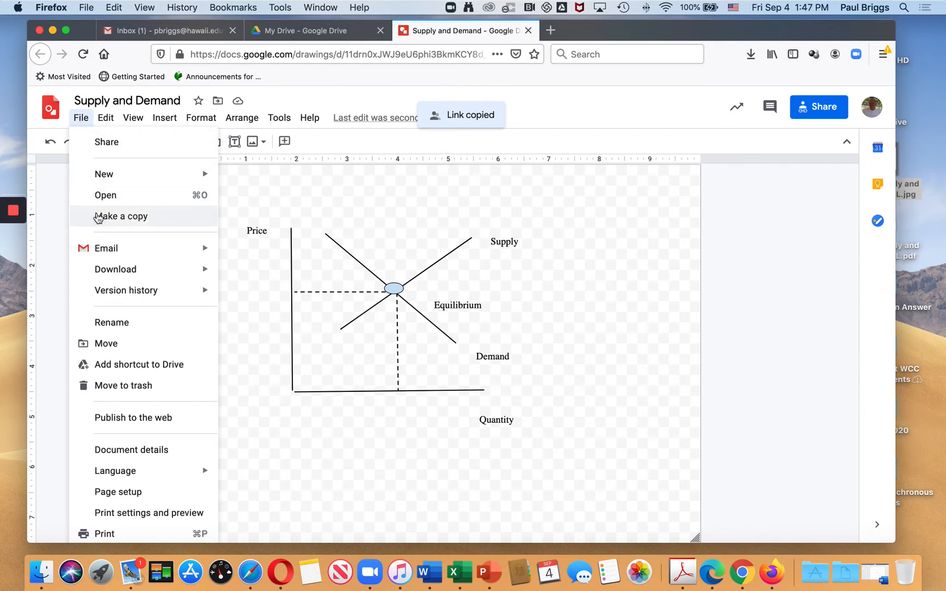
pyautogui.moveTo(99, 274)
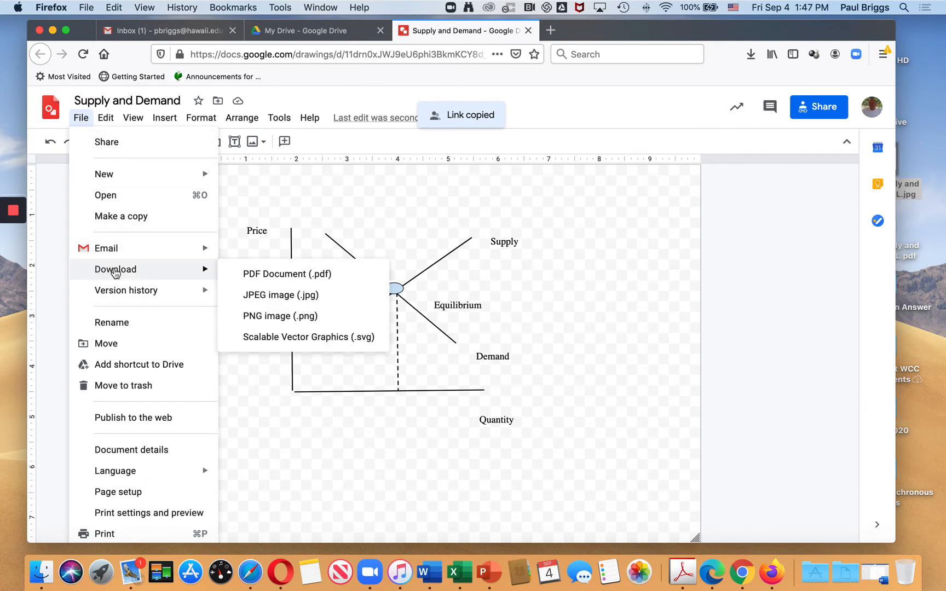
pyautogui.click(258, 297)
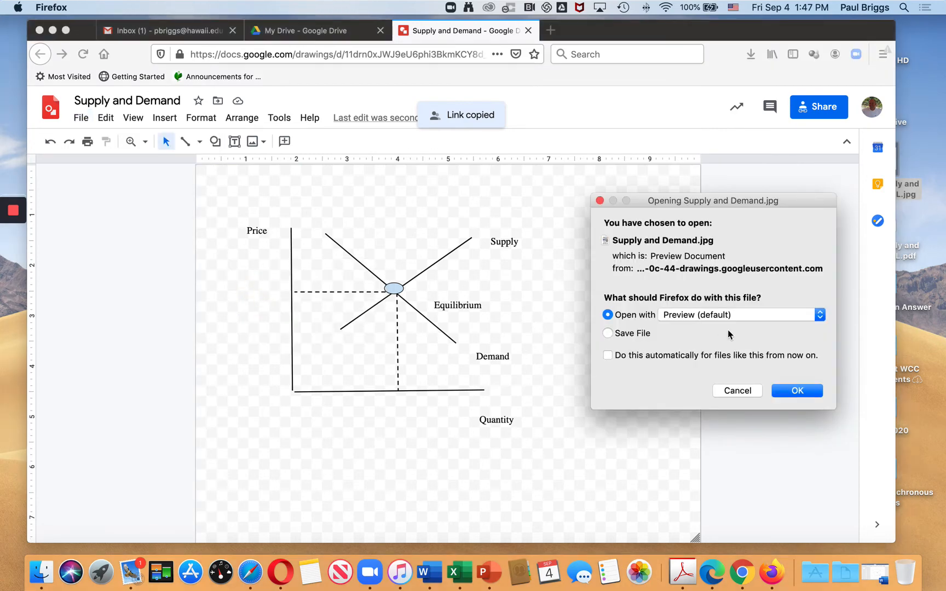
pyautogui.click(797, 391)
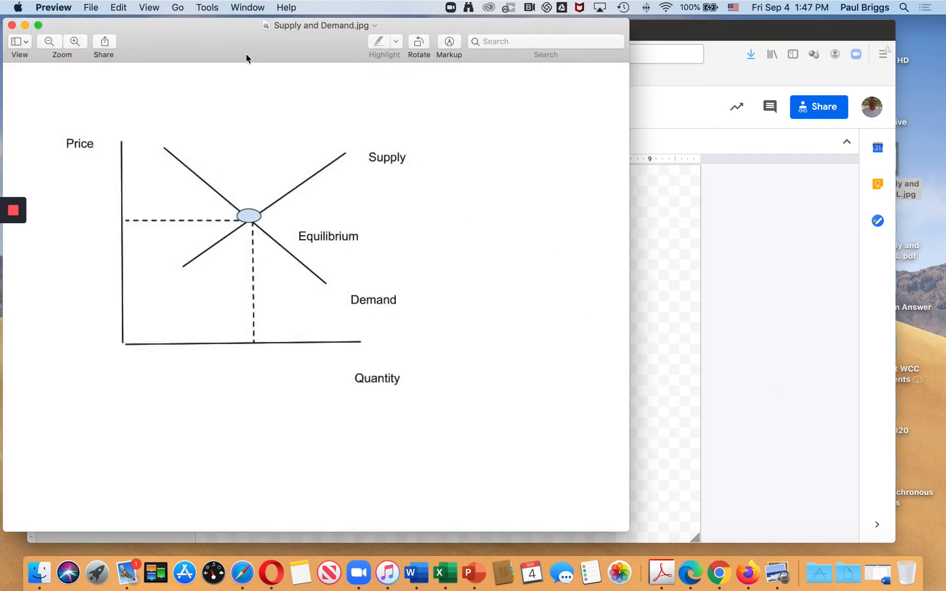
# Look over Preview's file commands for saving and exporting the downloaded image, and minimize its window.
pyautogui.click(92, 7)
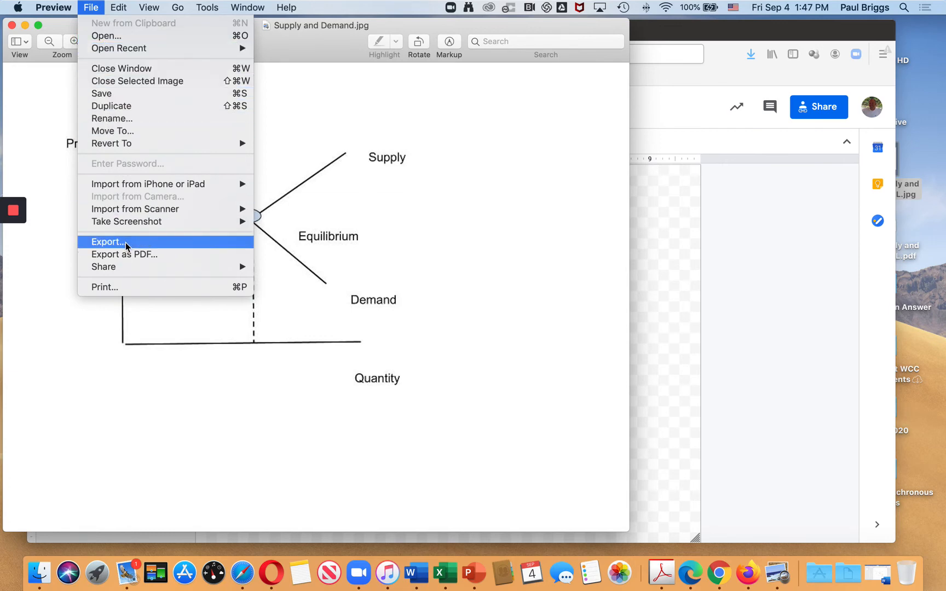
pyautogui.moveTo(125, 222)
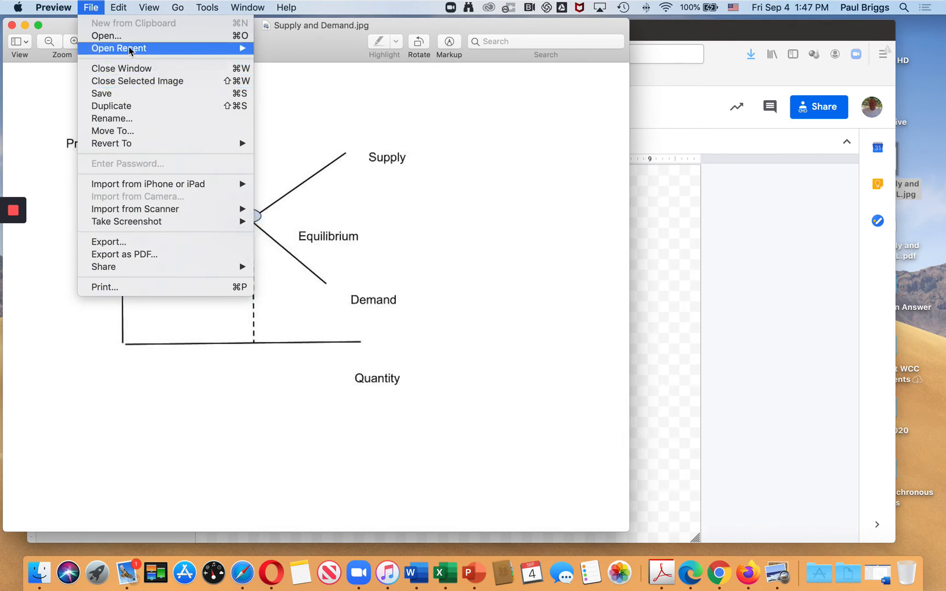
pyautogui.click(46, 128)
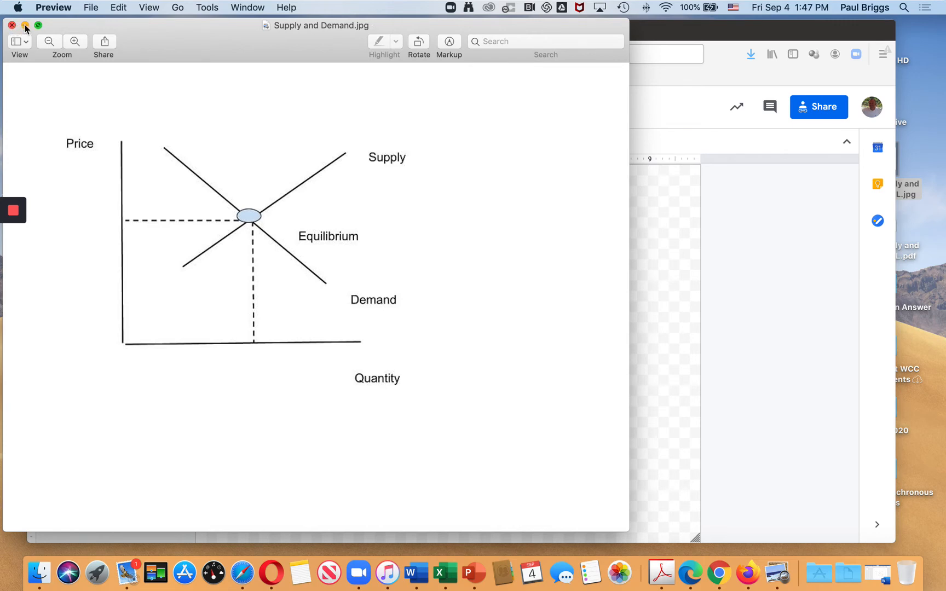
pyautogui.click(25, 25)
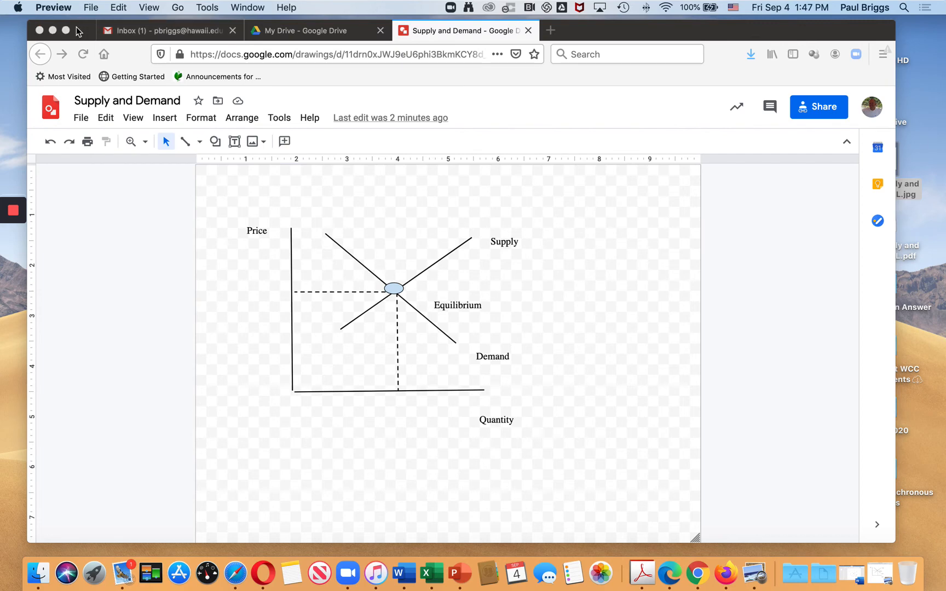
pyautogui.click(180, 36)
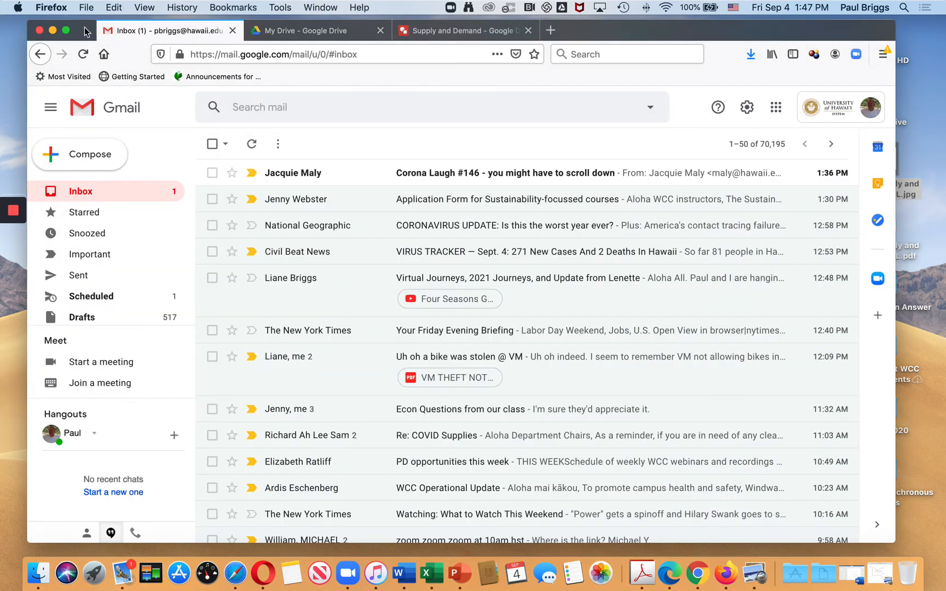
pyautogui.click(53, 30)
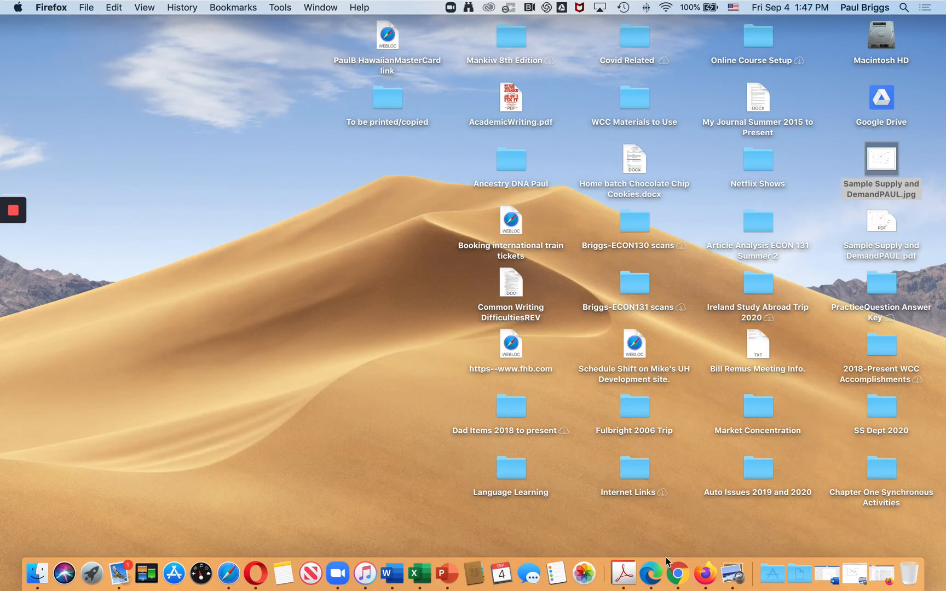
pyautogui.click(705, 575)
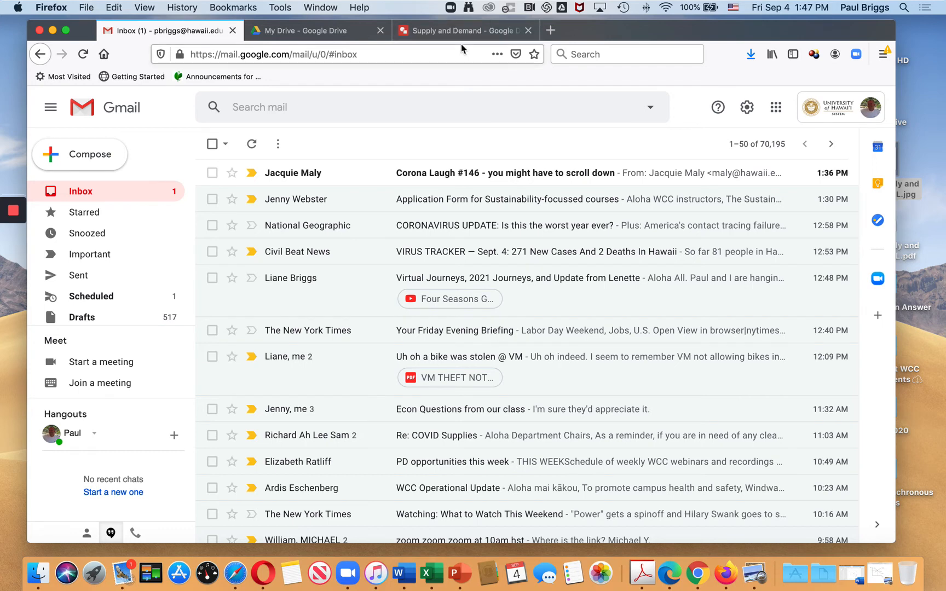
# Open laulima.hawaii.edu in a new browser tab and enter the ECON-131-0 course site.
pyautogui.click(550, 30)
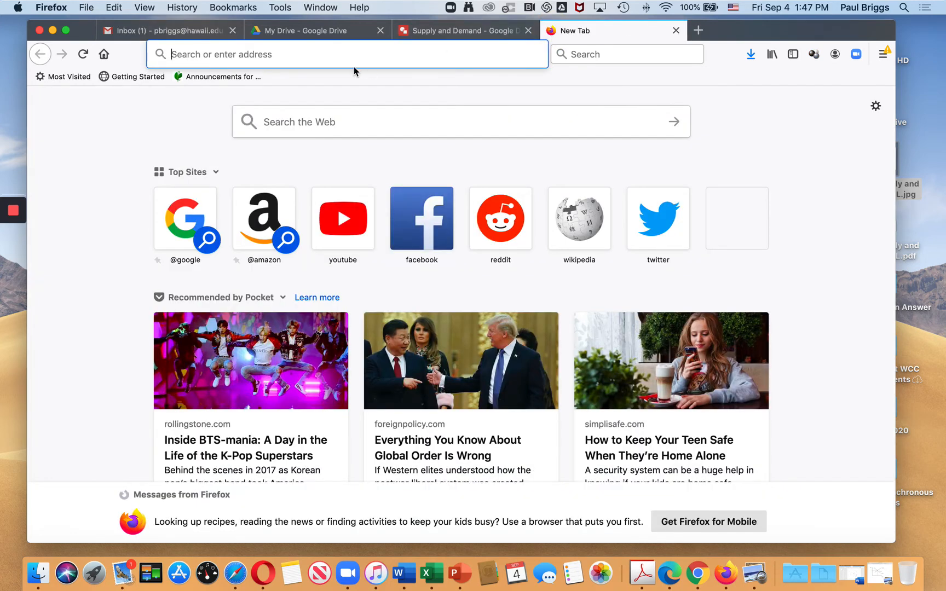
pyautogui.write('laulima.hawaii.edu/')
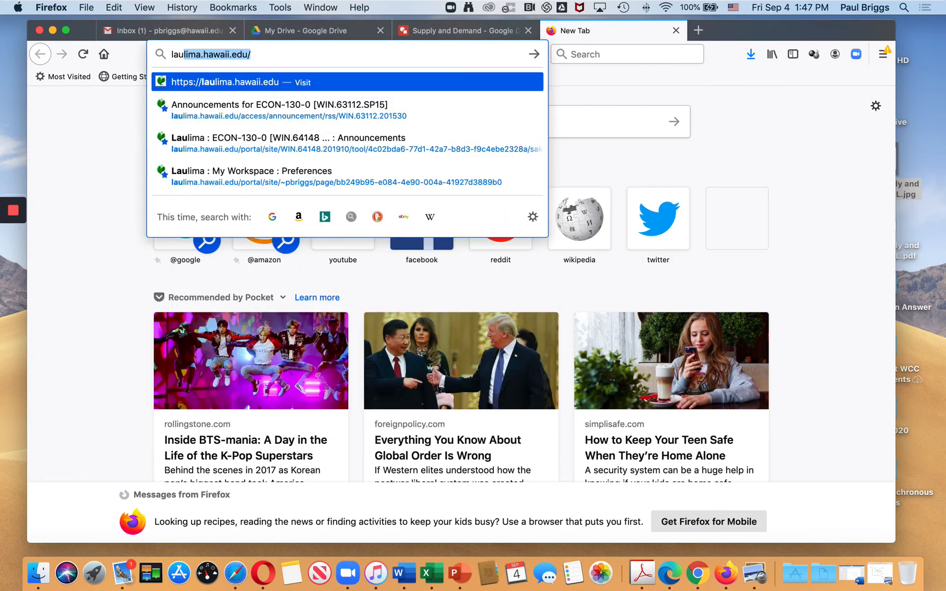
pyautogui.press('Return')
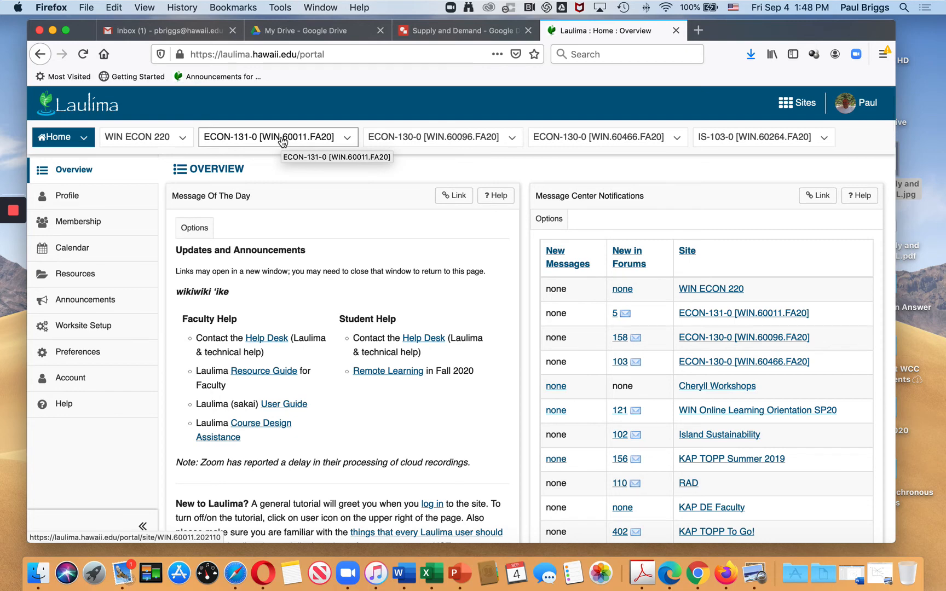
pyautogui.click(282, 141)
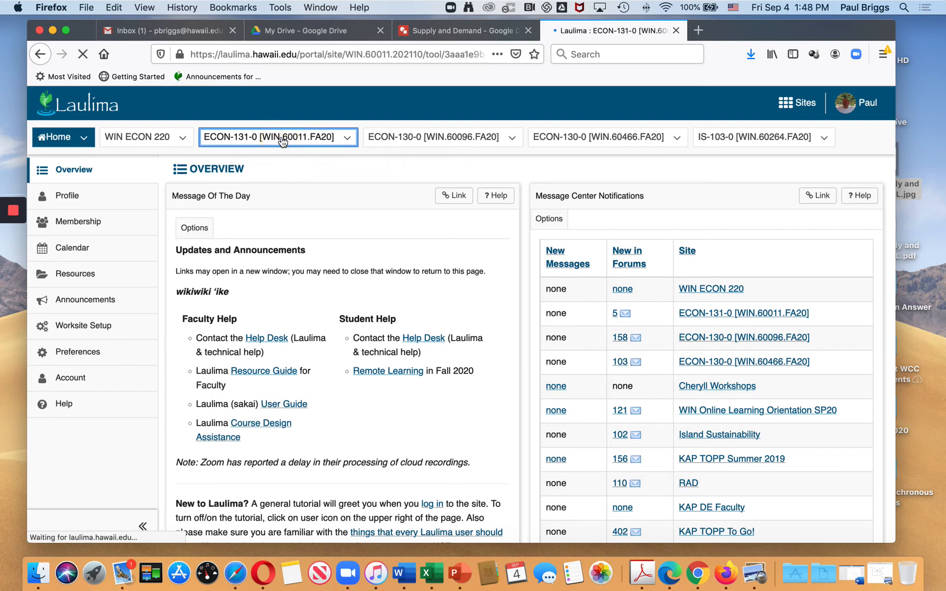
# Open the ECON-131-0 site's resources and start a file upload into the Images folder.
pyautogui.scroll(-10, 93, 350)
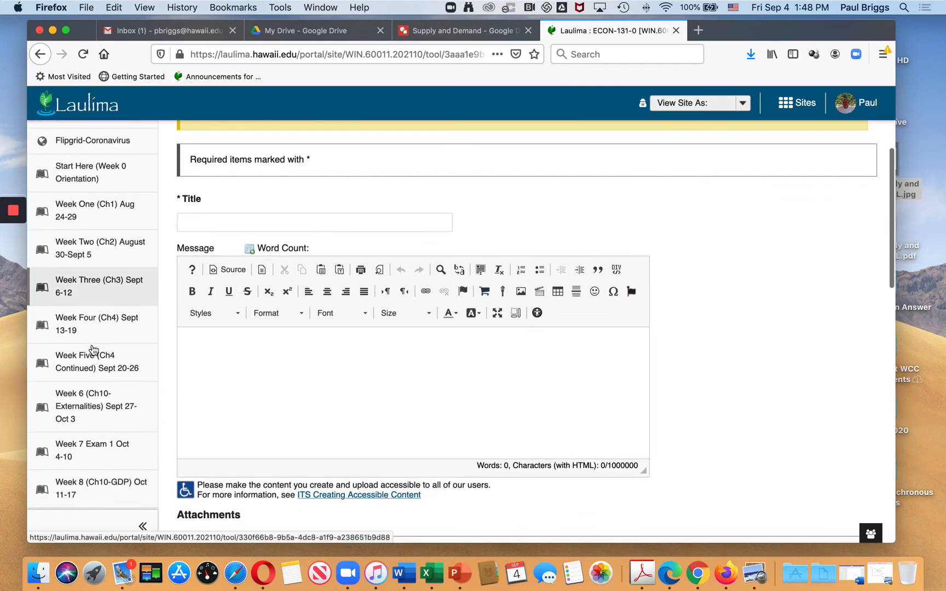
pyautogui.scroll(-8, 93, 350)
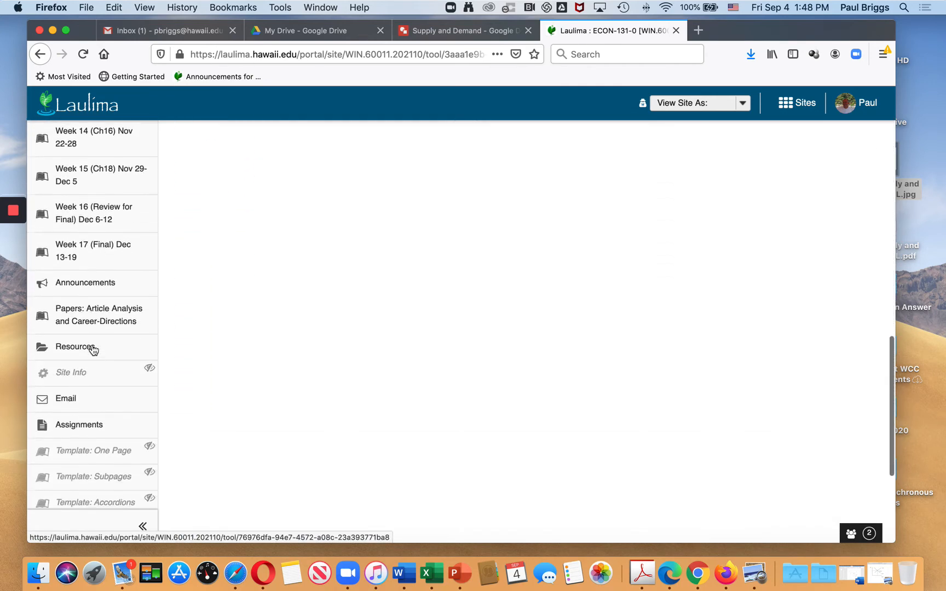
pyautogui.click(88, 336)
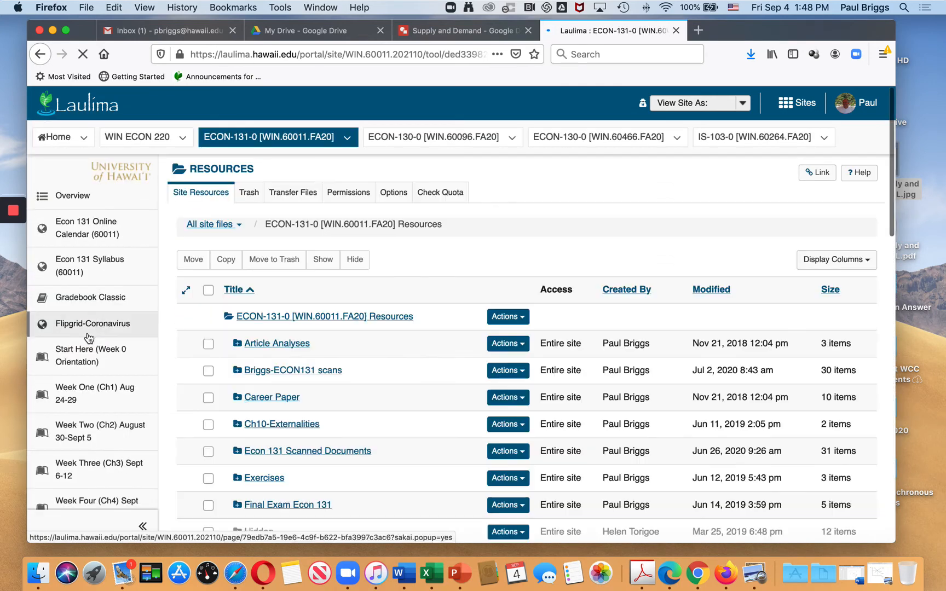
pyautogui.scroll(-10, 419, 243)
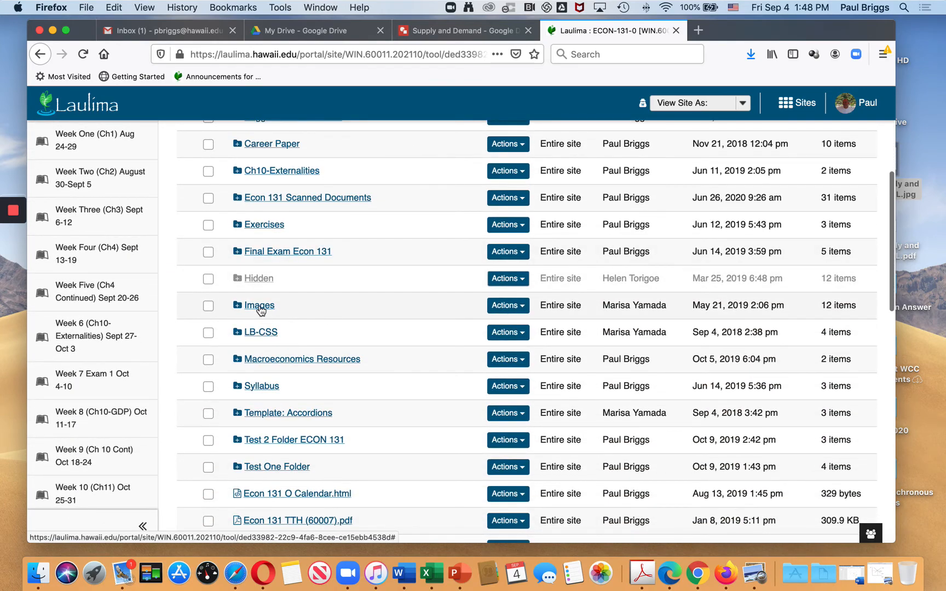
pyautogui.click(507, 310)
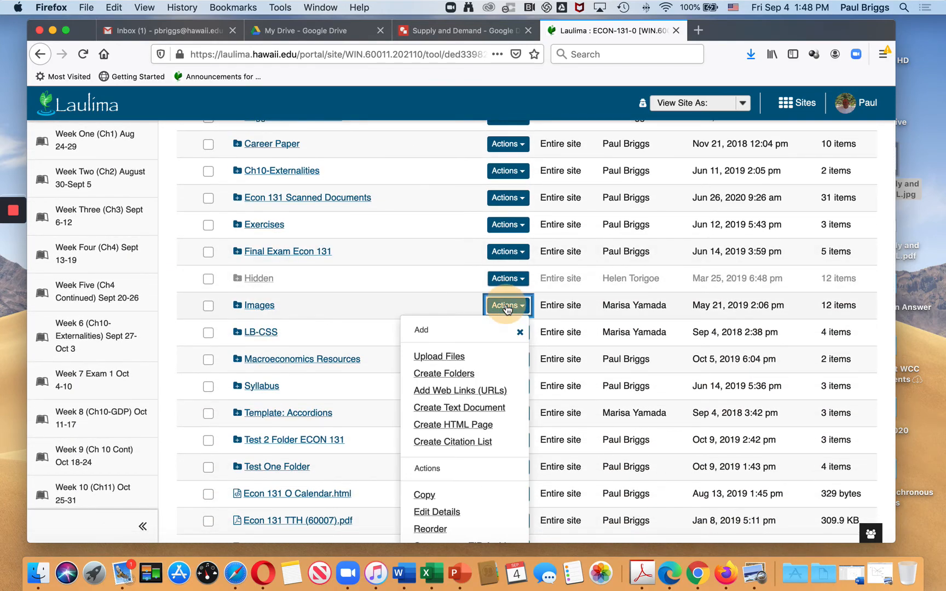
pyautogui.click(440, 357)
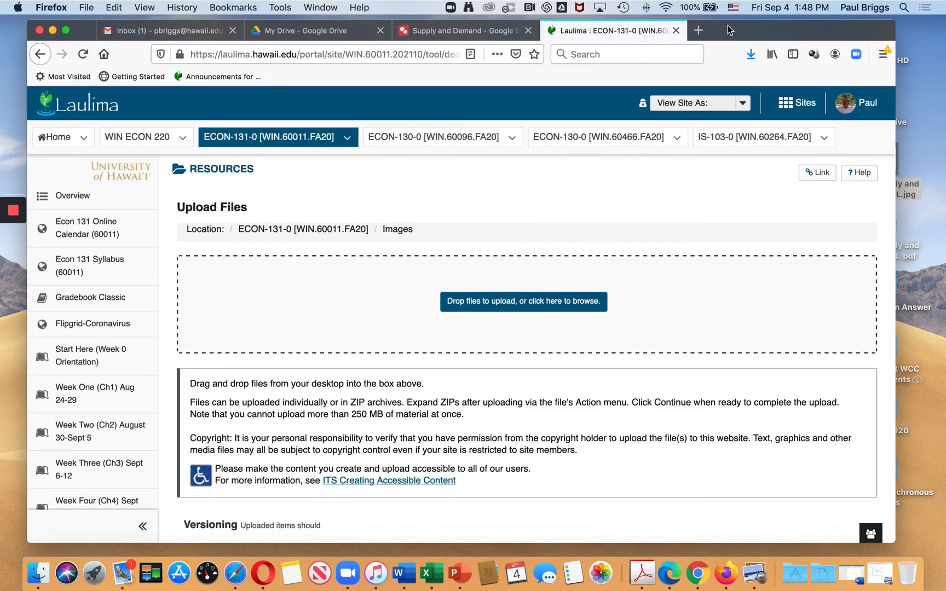
# Upload the Sample Supply and Demand JPEG from the desktop to the Images folder, keeping it visible with no email notification.
pyautogui.moveTo(727, 25); pyautogui.dragTo(673, 23)
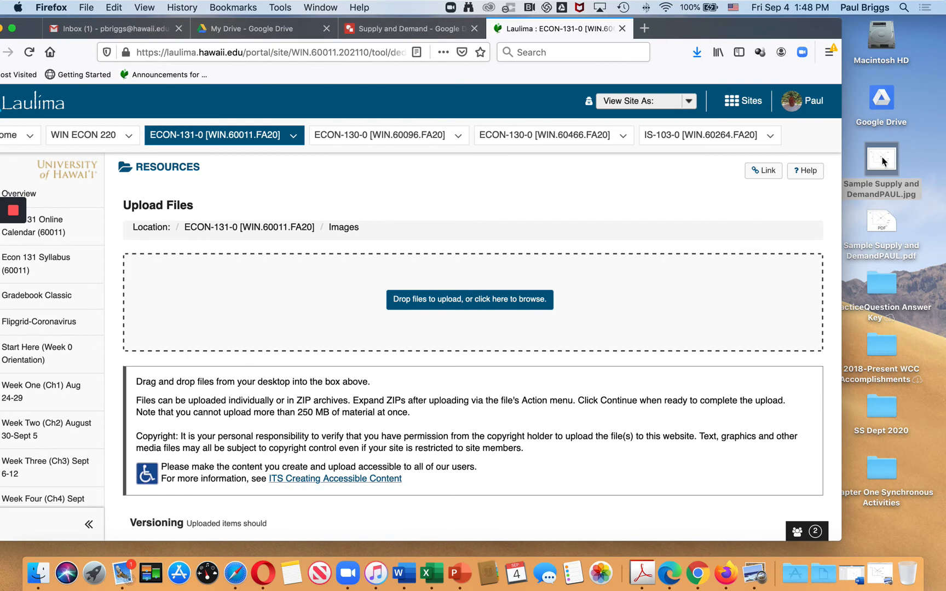
pyautogui.moveTo(883, 164); pyautogui.dragTo(553, 298)
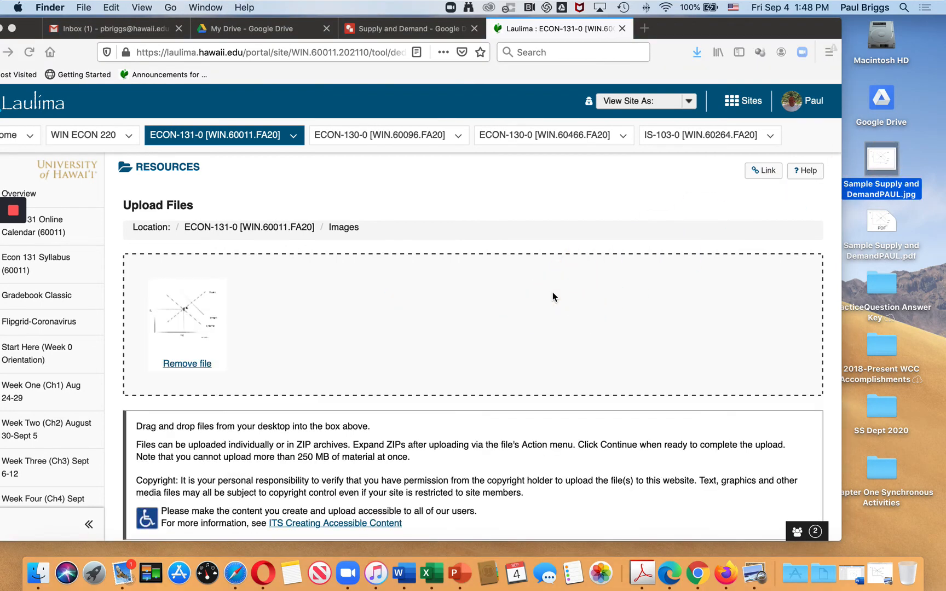
pyautogui.scroll(-5, 580, 200)
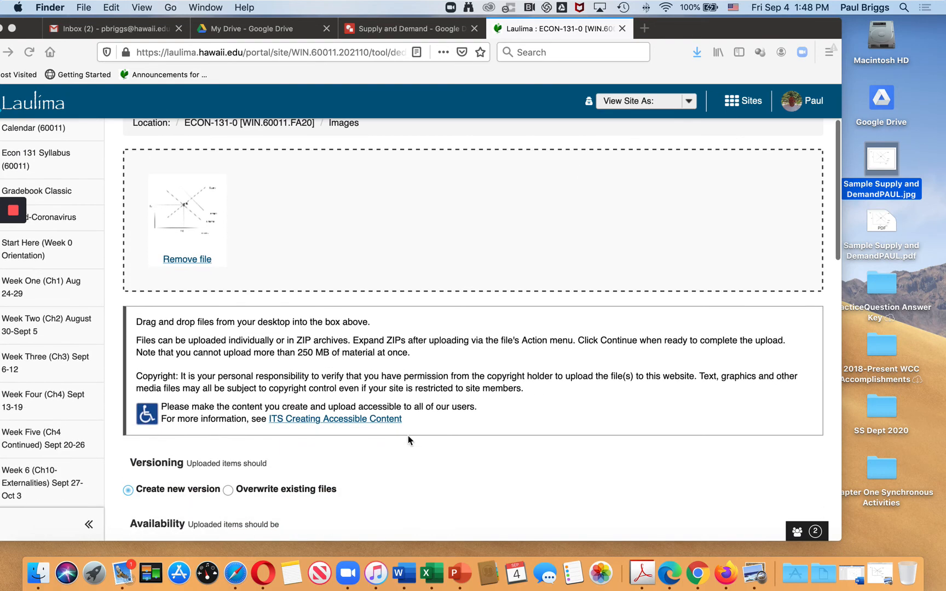
pyautogui.scroll(-3, 408, 435)
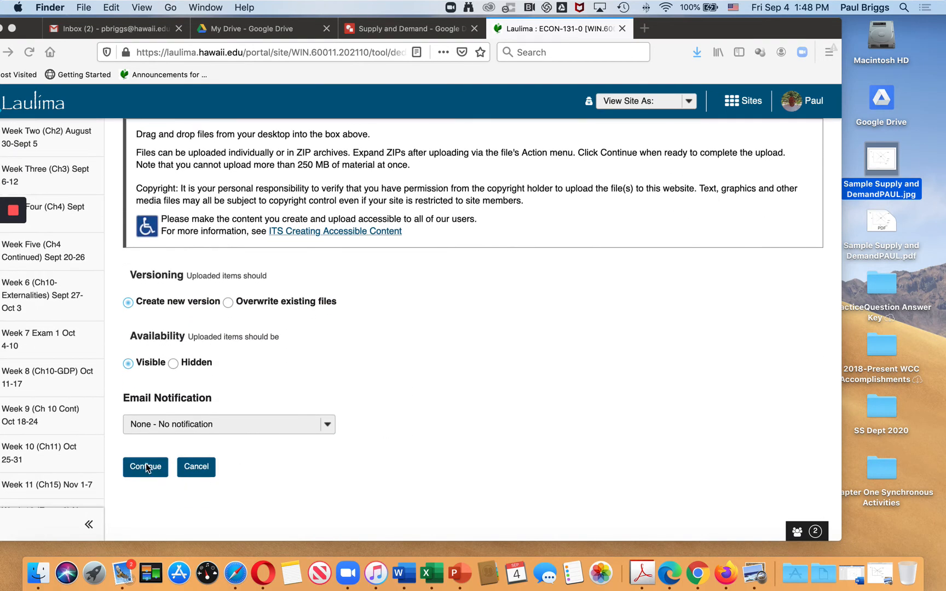
pyautogui.click(145, 466)
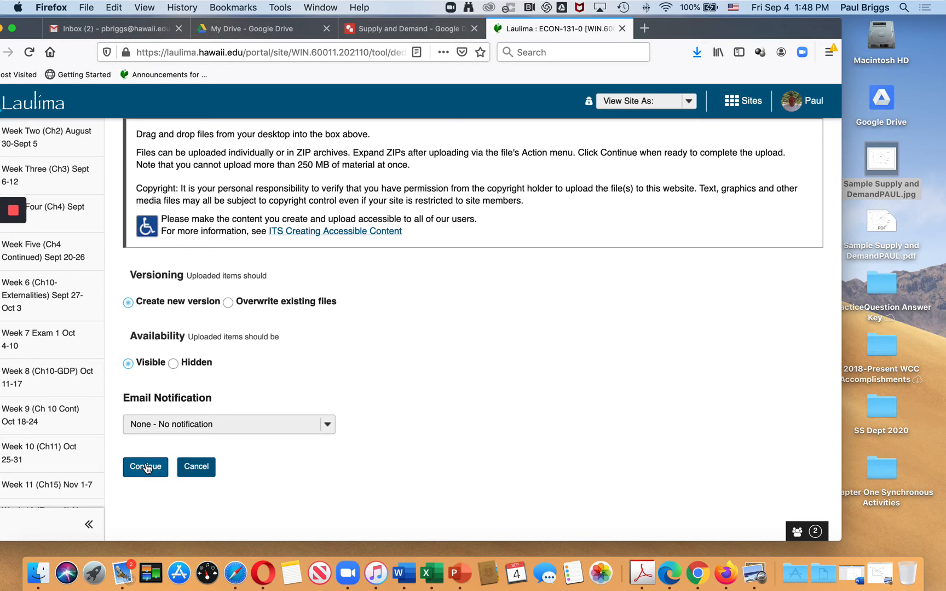
pyautogui.click(146, 467)
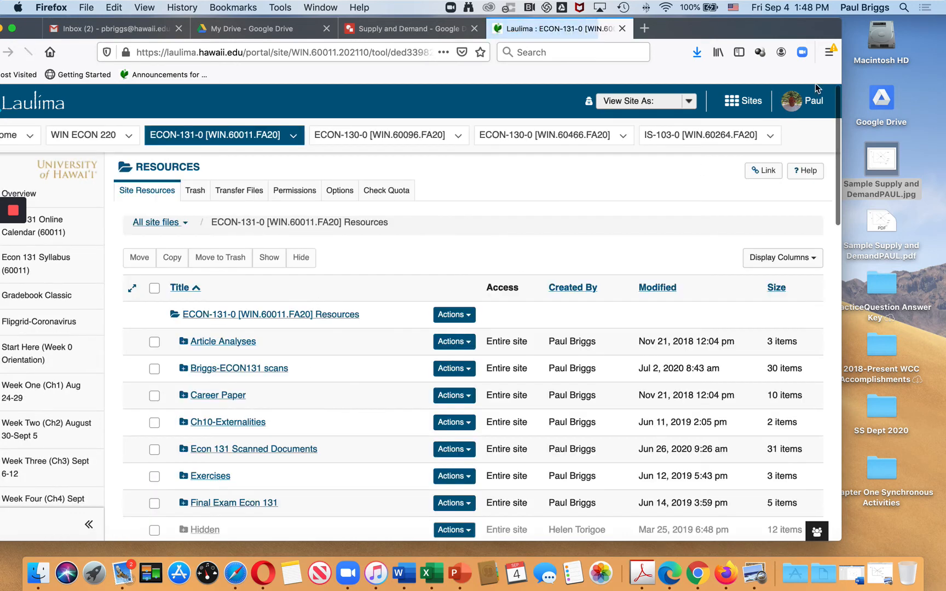
pyautogui.moveTo(761, 30); pyautogui.dragTo(855, 28)
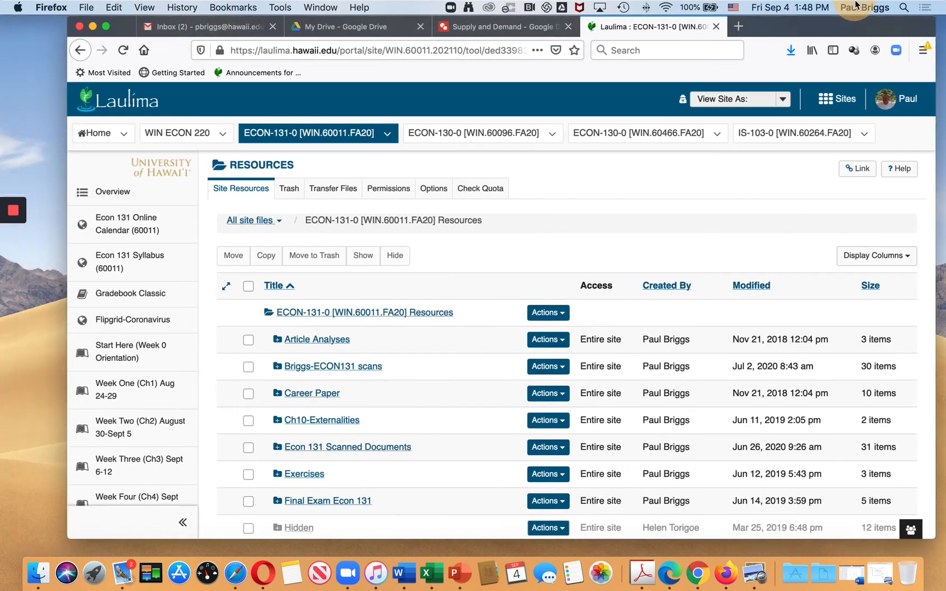
# Open the ECON-131-0 site's discussion forums and start a new conversation in Forum 0 Introduce Yourself, ready to edit the message body.
pyautogui.scroll(-2, 140, 397)
pyautogui.scroll(-20, 140, 396)
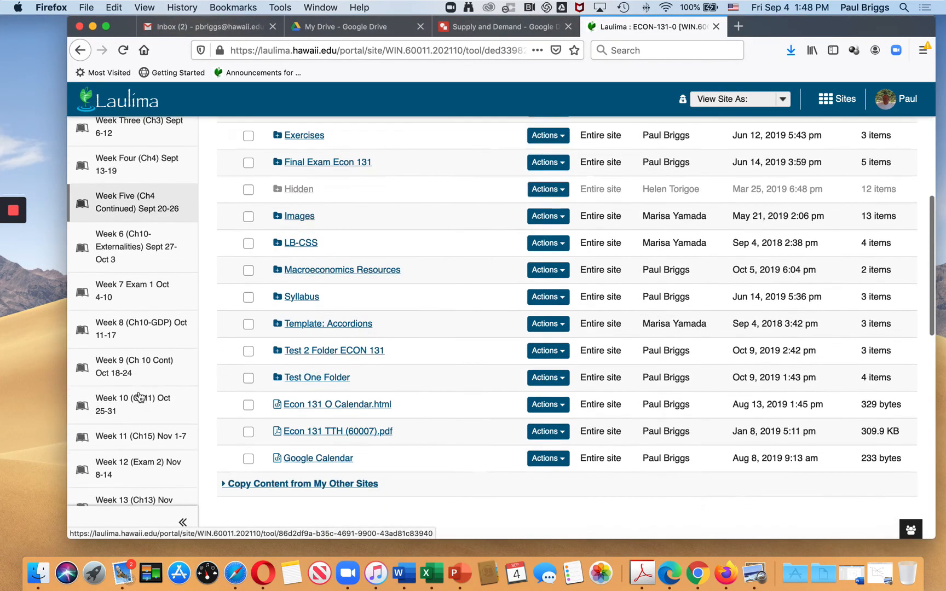
pyautogui.scroll(-6, 140, 396)
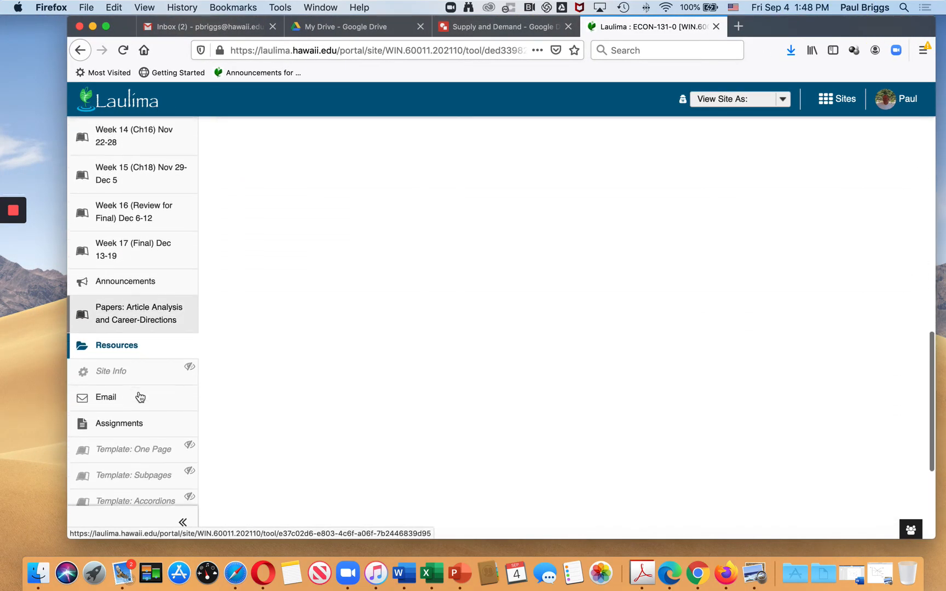
pyautogui.click(124, 445)
pyautogui.scroll(-4, 359, 380)
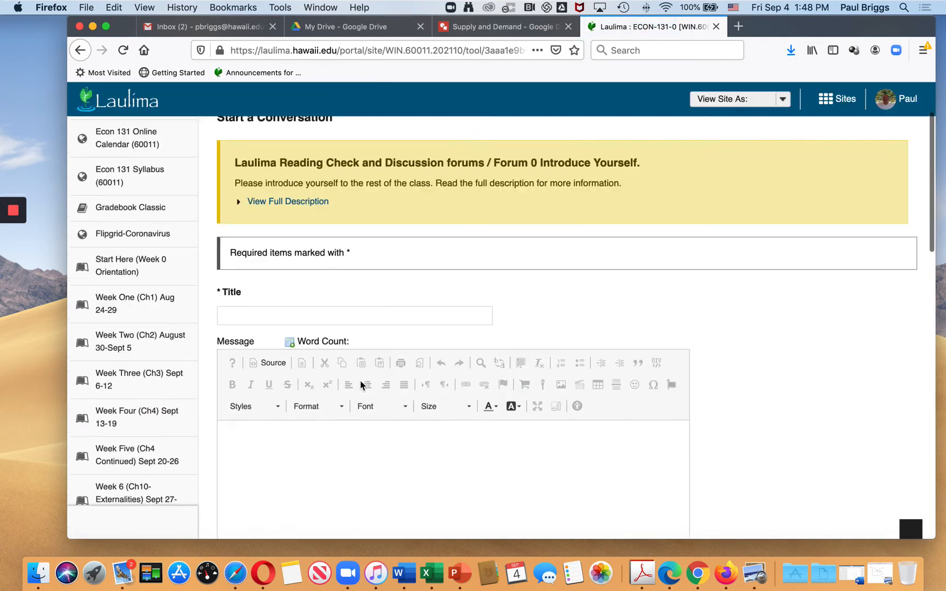
pyautogui.click(250, 359)
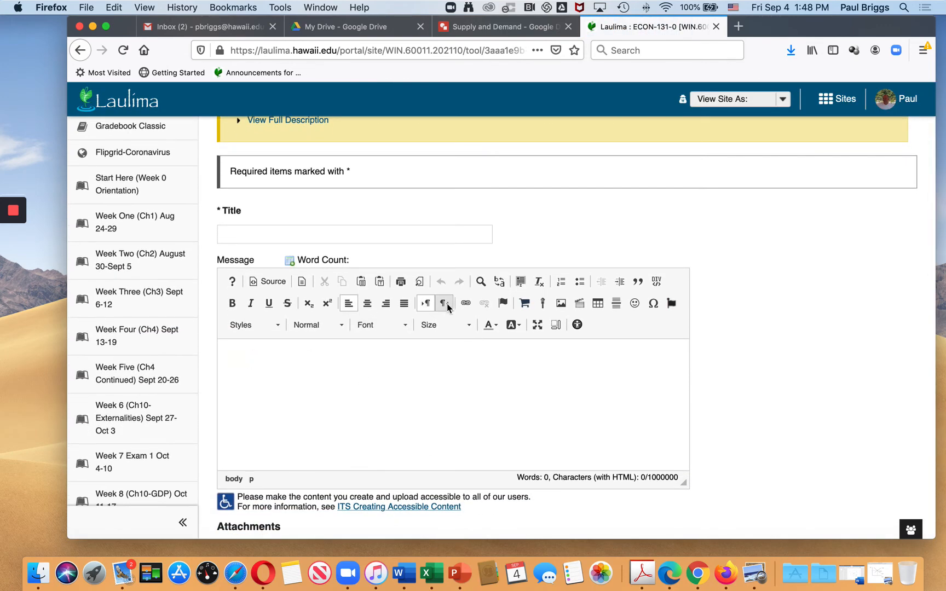
# Start inserting an image into the message and browse the server to the Images folder in the ECON-131-0 site's Resources.
pyautogui.click(561, 304)
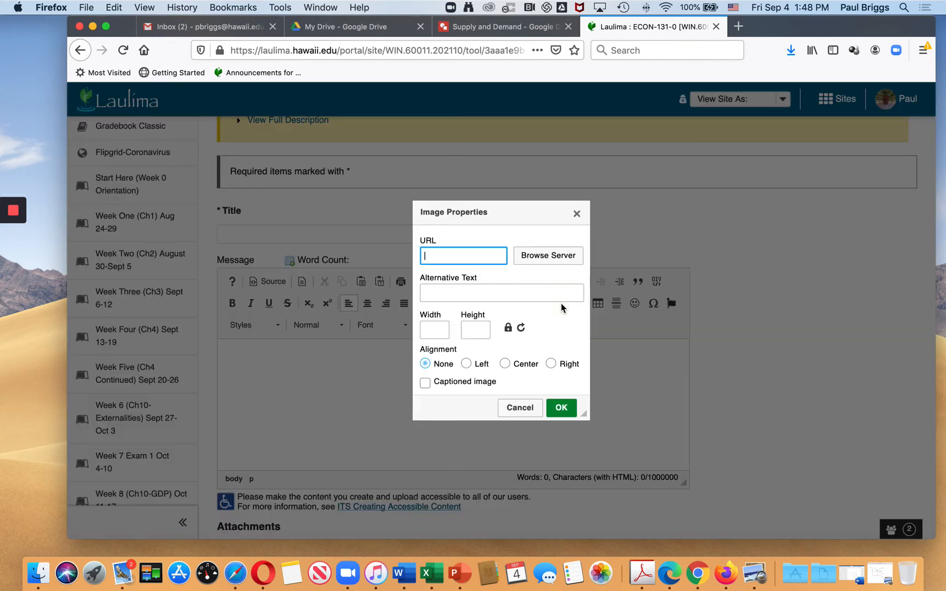
pyautogui.click(545, 258)
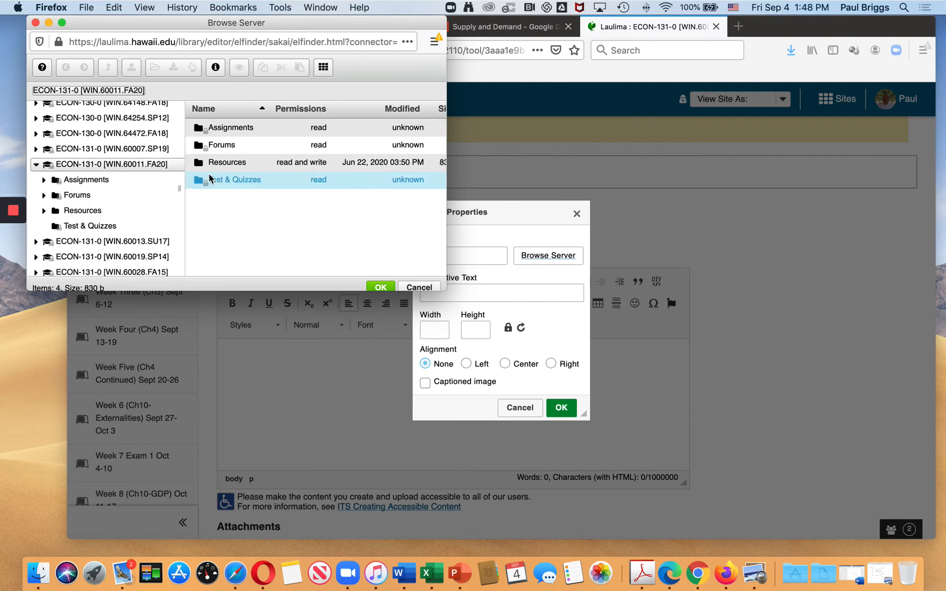
pyautogui.doubleClick(199, 163)
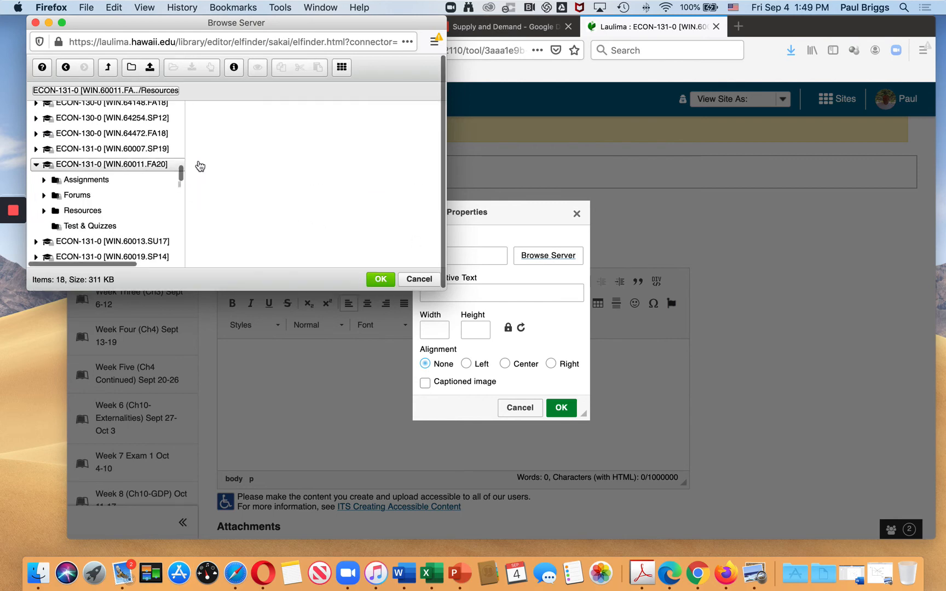
pyautogui.scroll(-1, 281, 187)
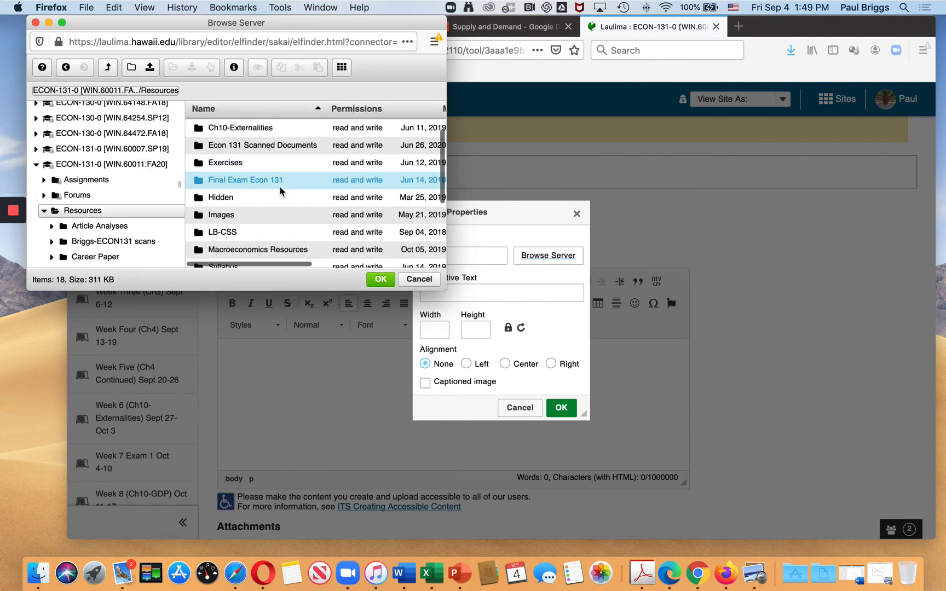
pyautogui.click(199, 219)
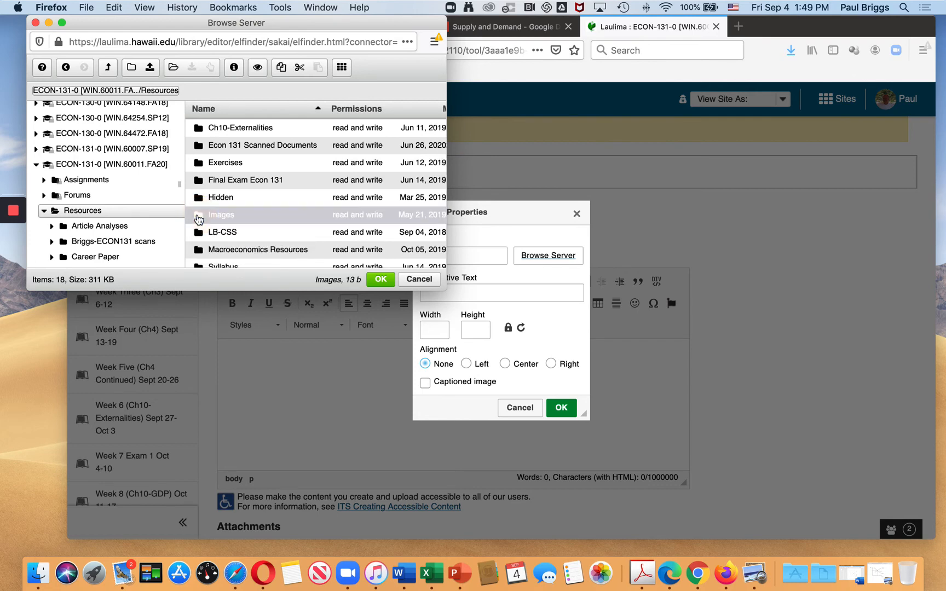
pyautogui.click(199, 220)
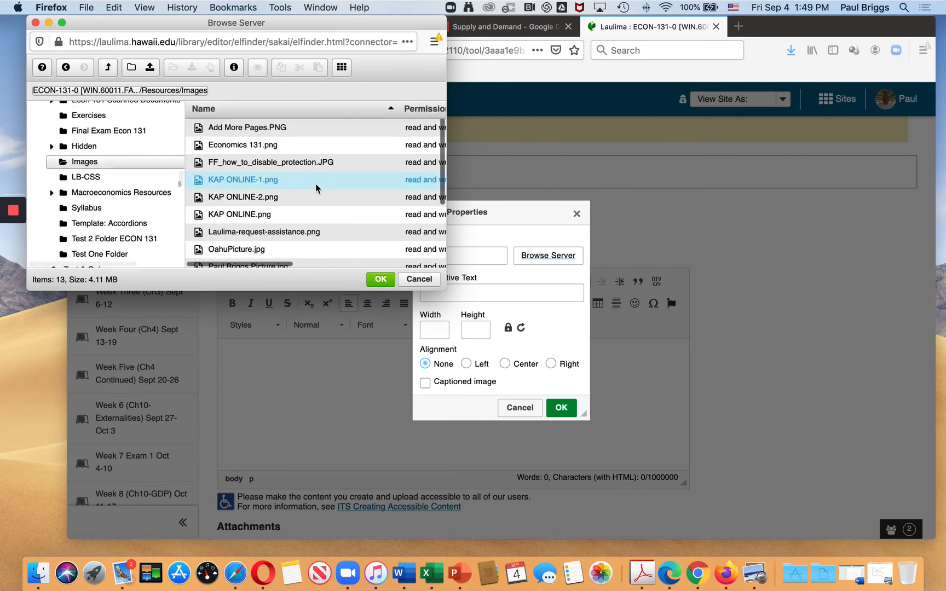
# Choose the first Sample Supply and Demand JPEG in the Images folder as the image source.
pyautogui.scroll(-2, 316, 187)
pyautogui.scroll(-2, 316, 189)
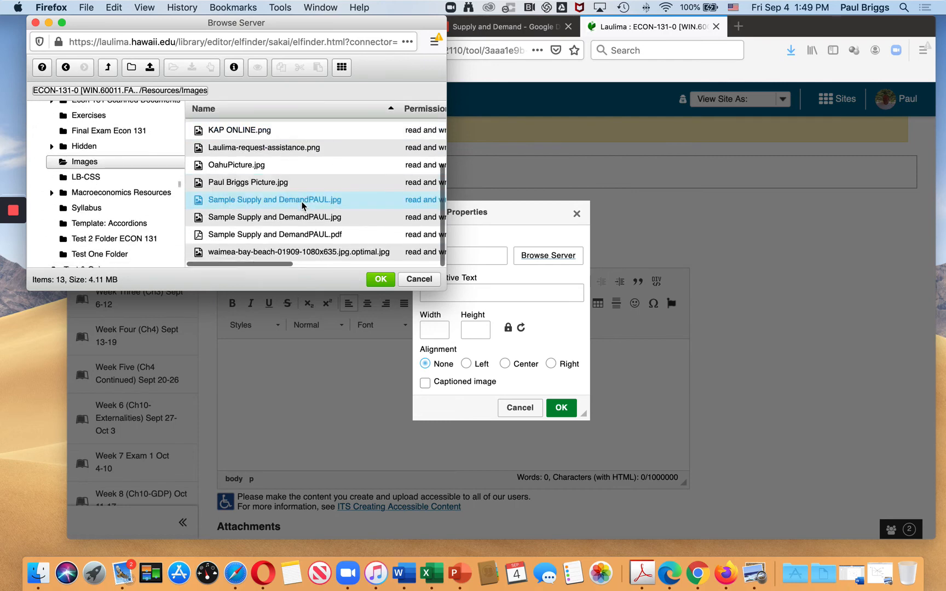
pyautogui.click(207, 204)
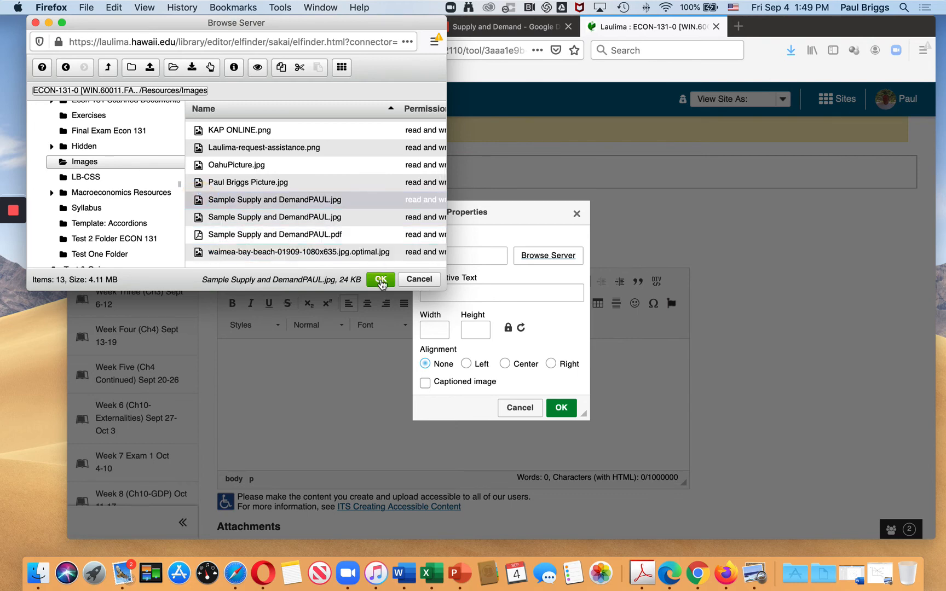
pyautogui.click(381, 279)
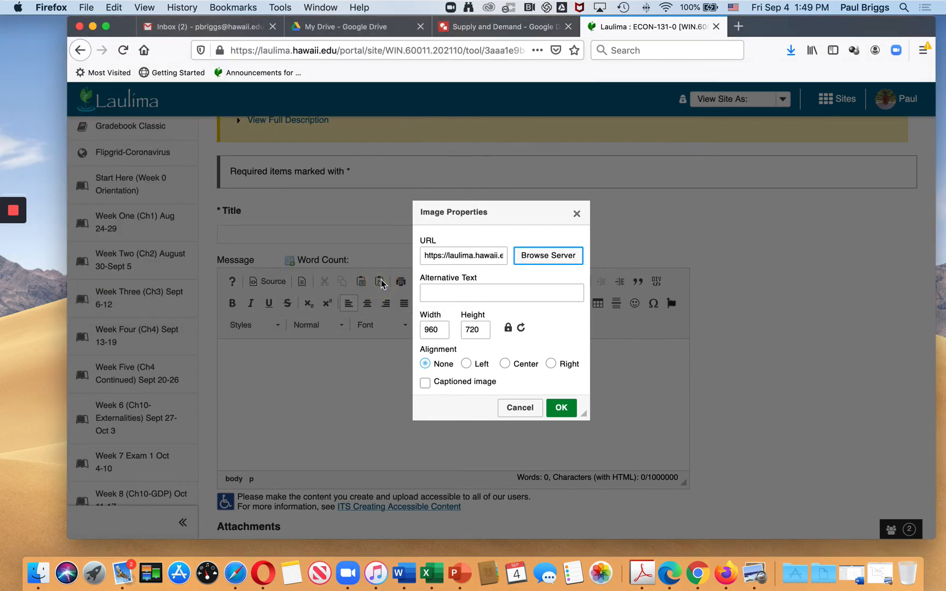
# Set the image width to 400 and the alternative text to "Supply and Demand", and insert the graph into the message.
pyautogui.click(441, 330)
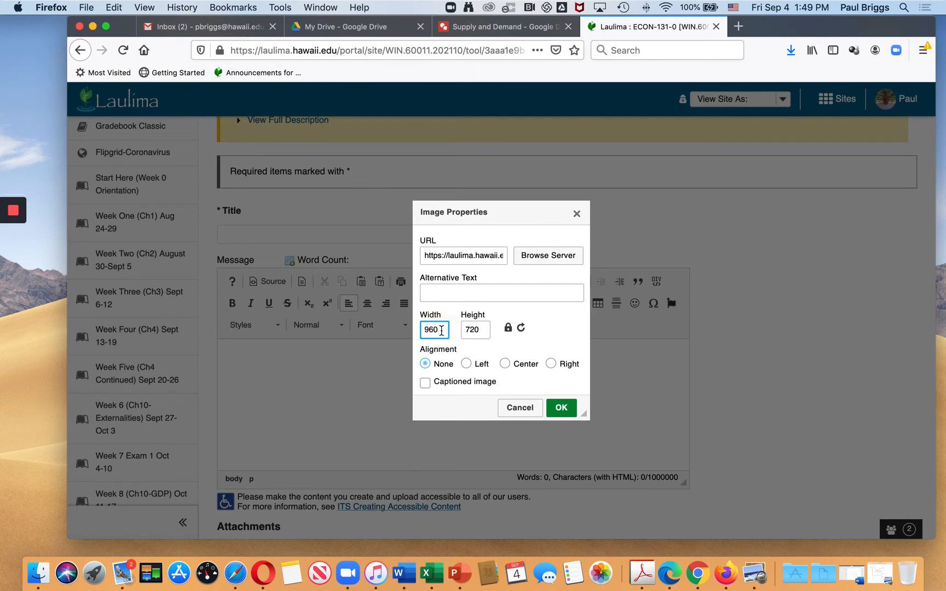
pyautogui.press('BackSpace')
pyautogui.press('BackSpace')
pyautogui.press('BackSpace')
pyautogui.write('400')
pyautogui.click(447, 294)
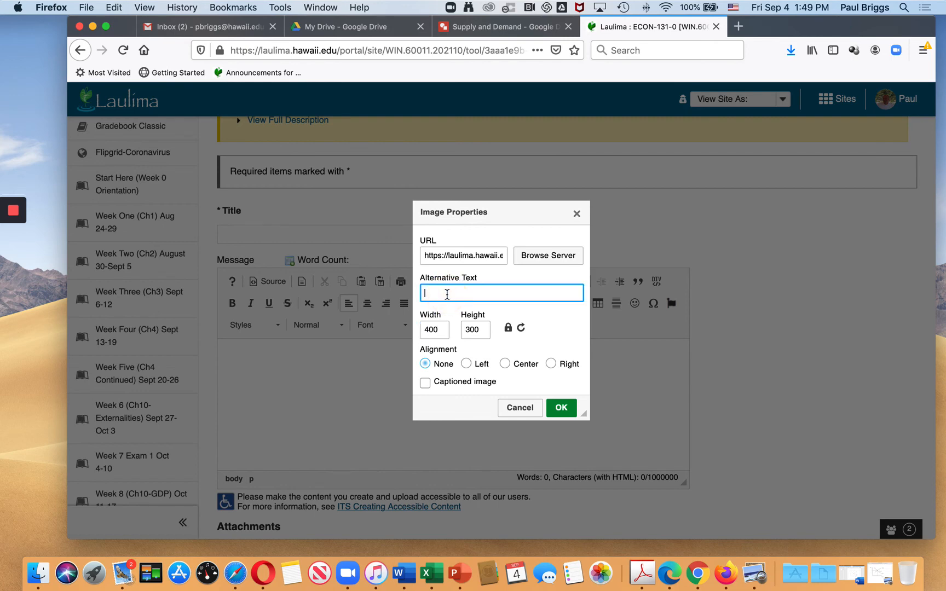
pyautogui.write('Supply and Demand')
pyautogui.click(561, 410)
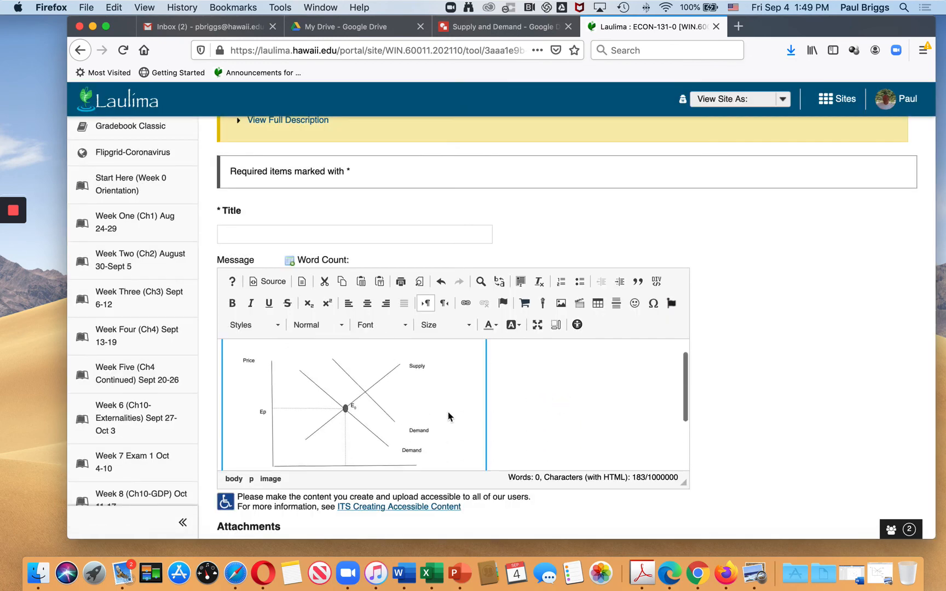
pyautogui.scroll(-3, 447, 412)
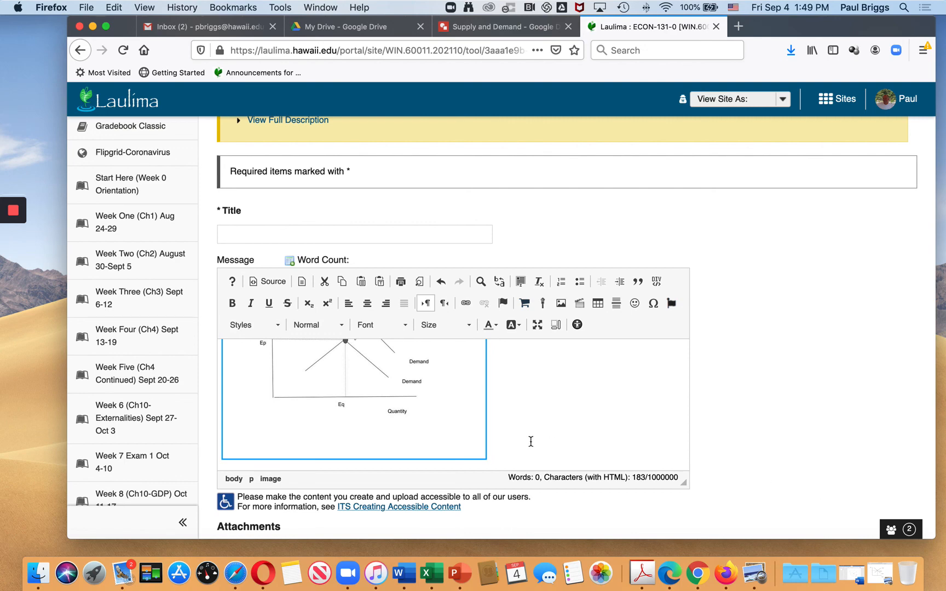
pyautogui.scroll(3, 434, 412)
pyautogui.scroll(-3, 434, 412)
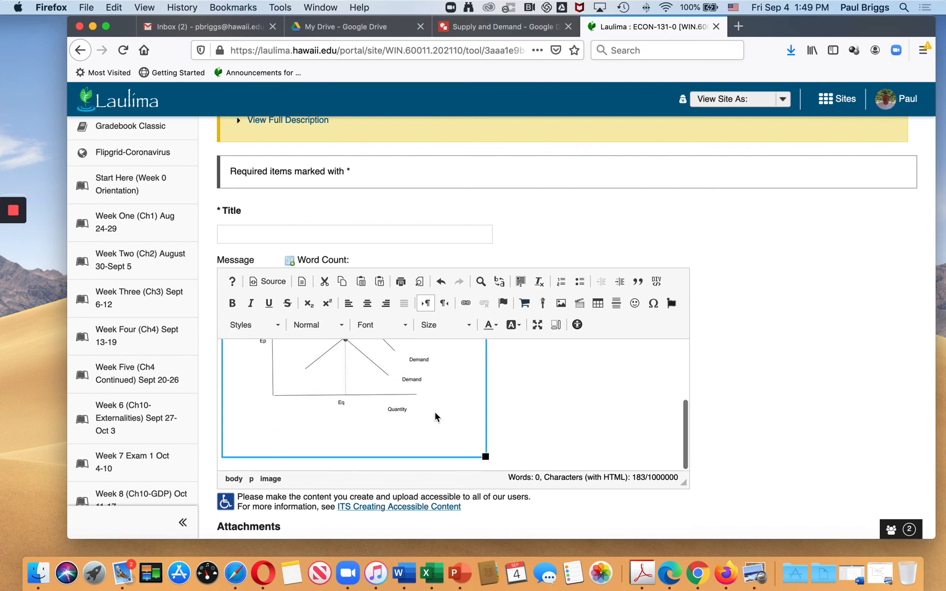
# Switch to Word, replace the document's graph picture with the Sample Supply and Demand JPEG from the desktop, and minimize the document window.
pyautogui.click(858, 576)
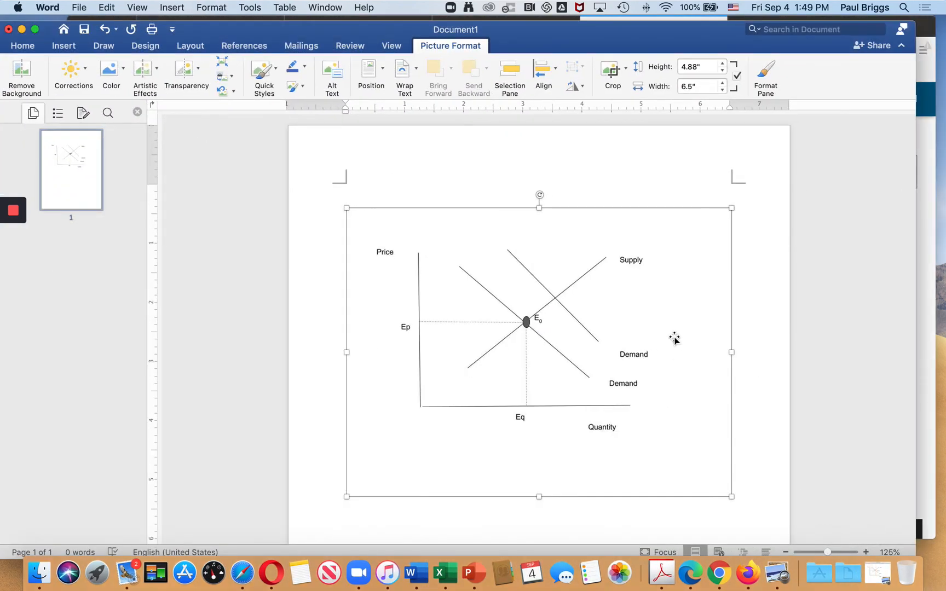
pyautogui.press('BackSpace')
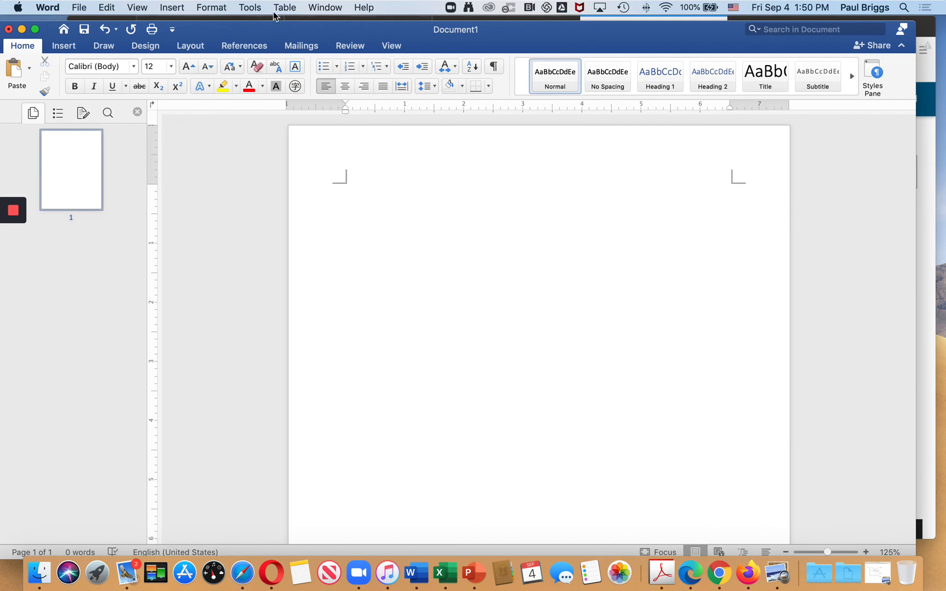
pyautogui.click(176, 6)
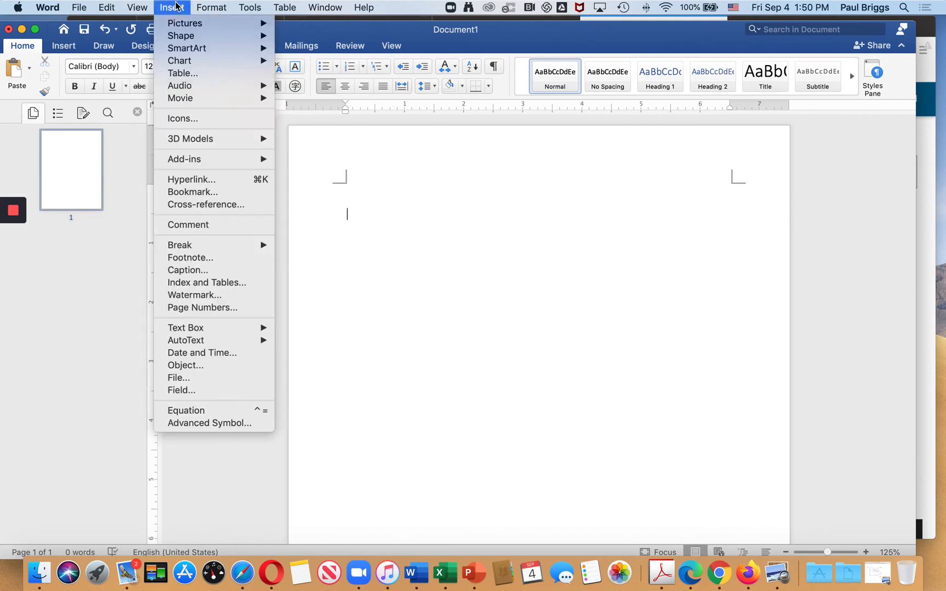
pyautogui.moveTo(179, 25)
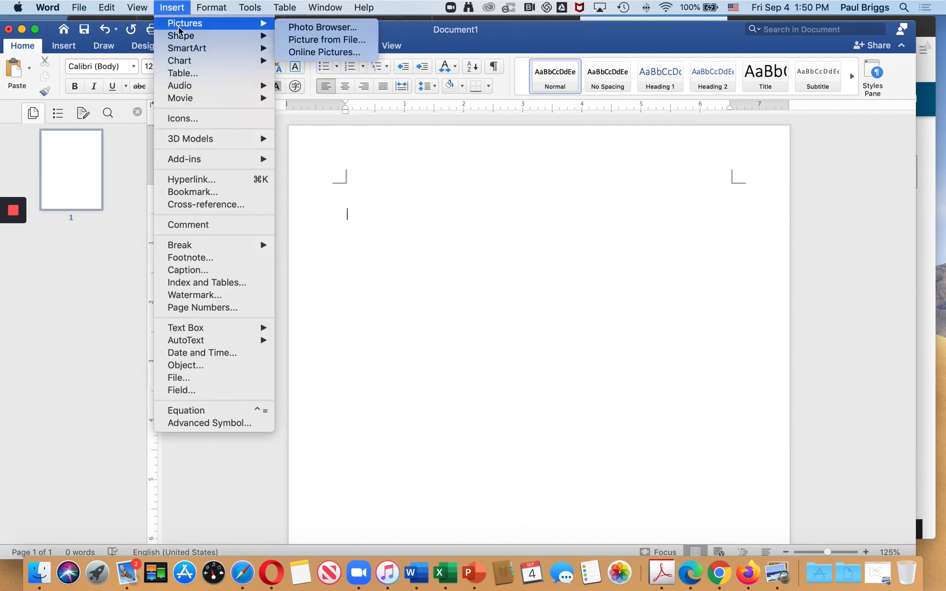
pyautogui.click(307, 41)
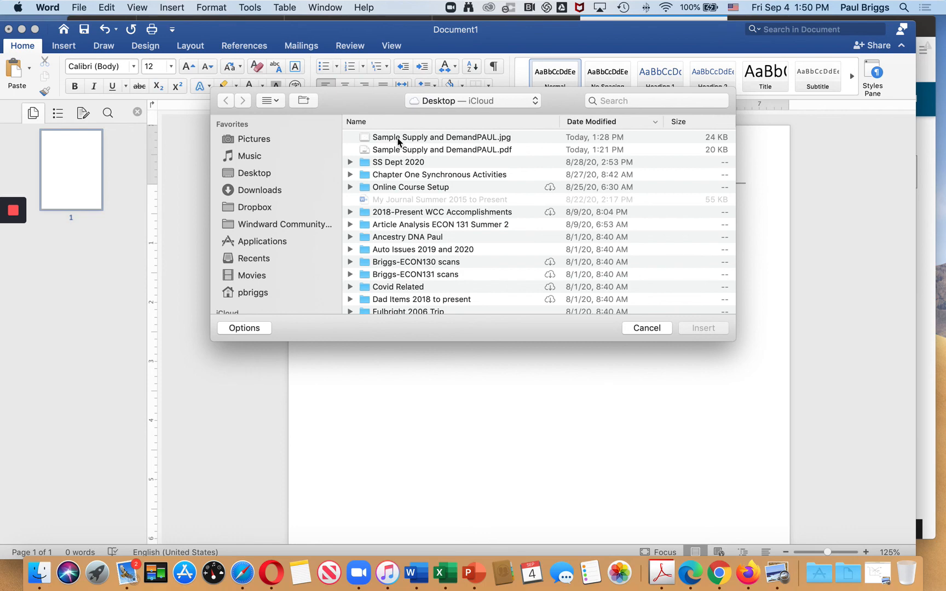
pyautogui.click(398, 138)
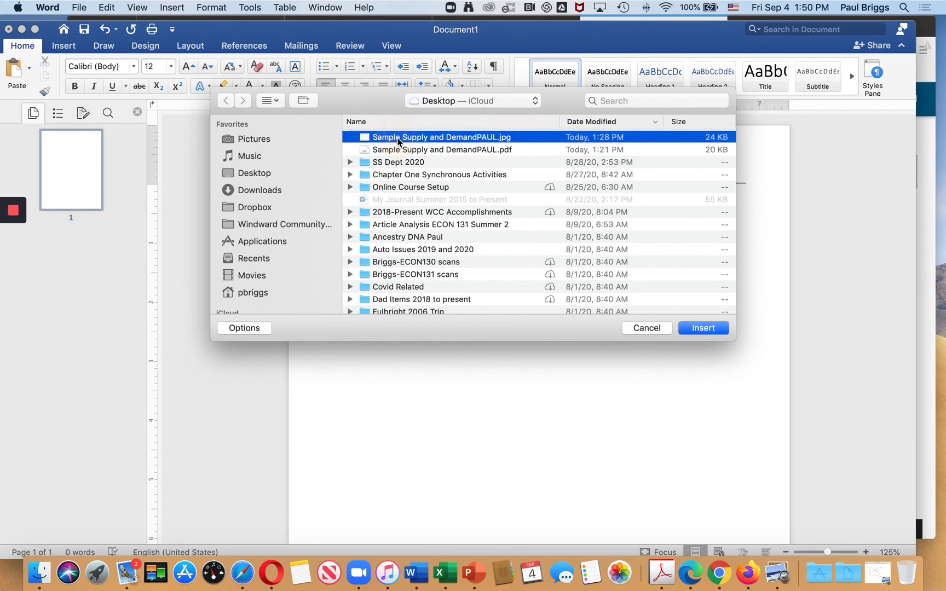
pyautogui.click(704, 332)
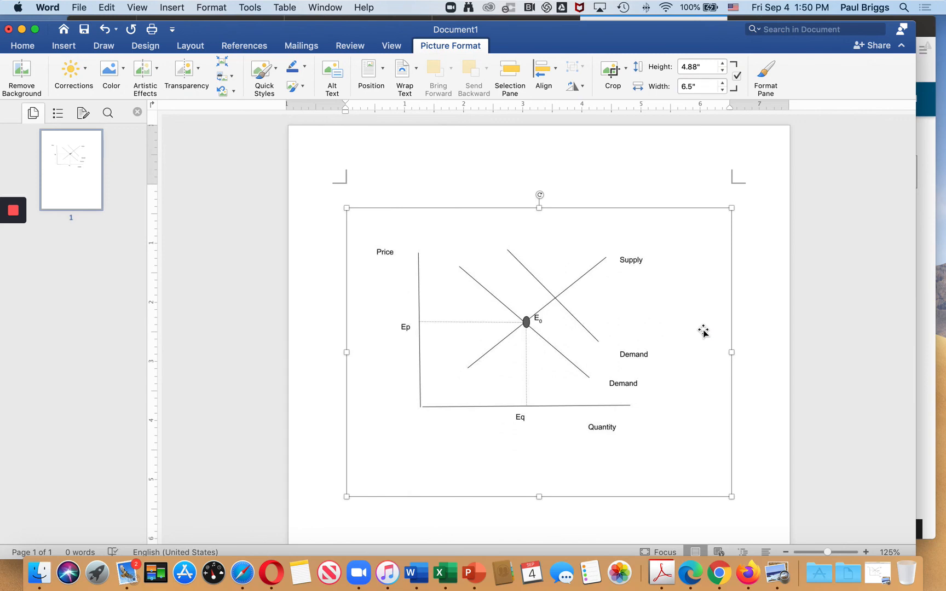
pyautogui.click(22, 29)
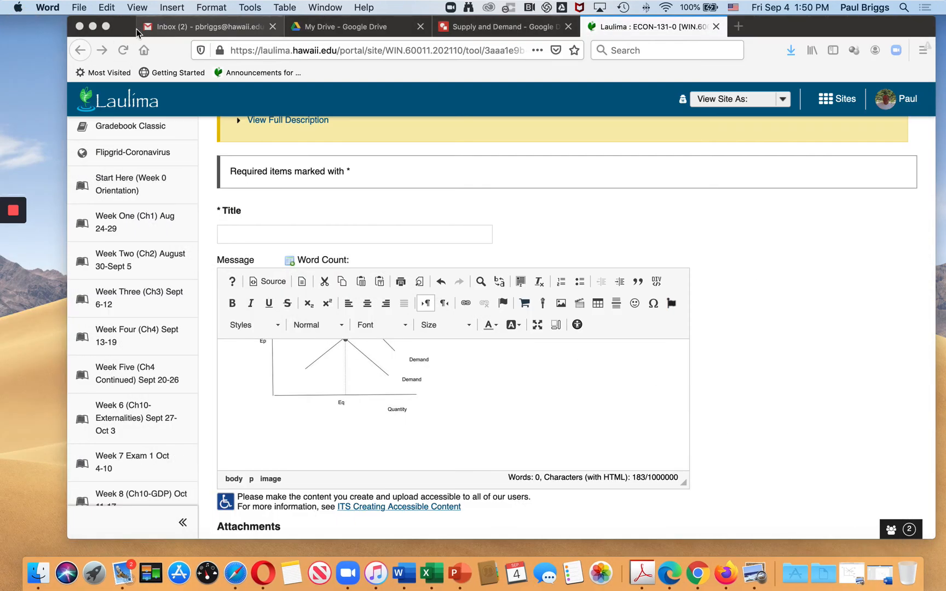
pyautogui.moveTo(131, 30); pyautogui.dragTo(114, 33)
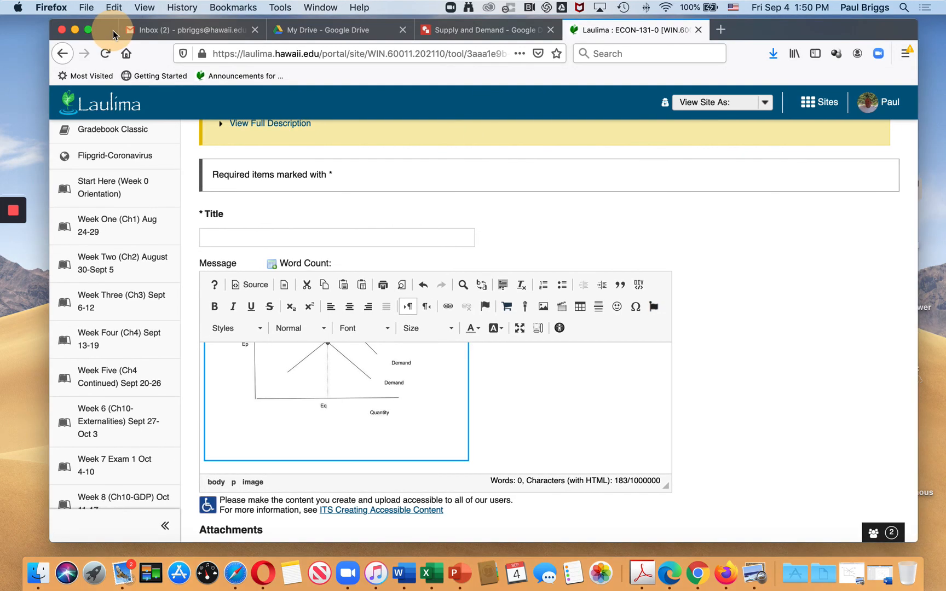